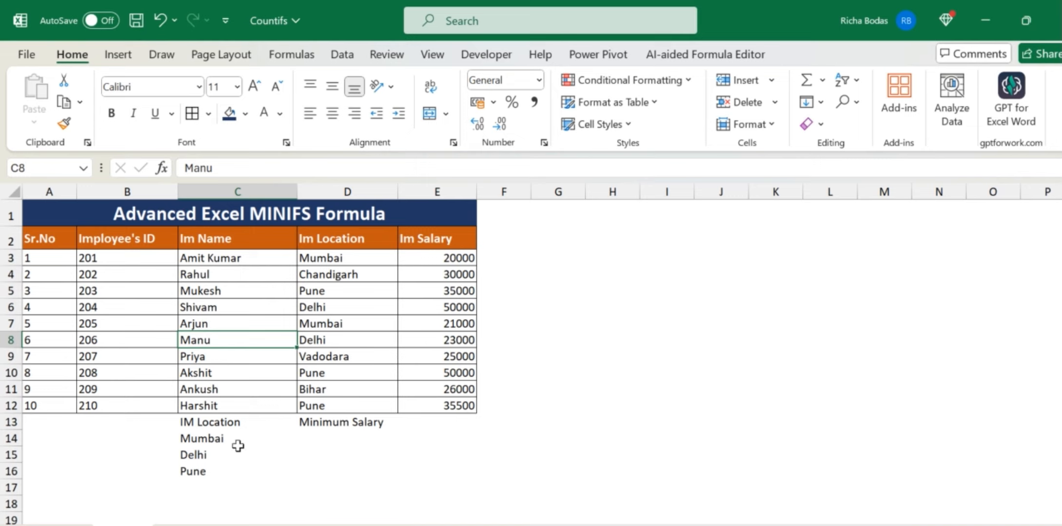
Fill the IM Location and Minimum Salary header cells C13:D13 with light orange.
{"action": "left_click_drag", "start_coordinate": [202, 429], "coordinate": [331, 415]}
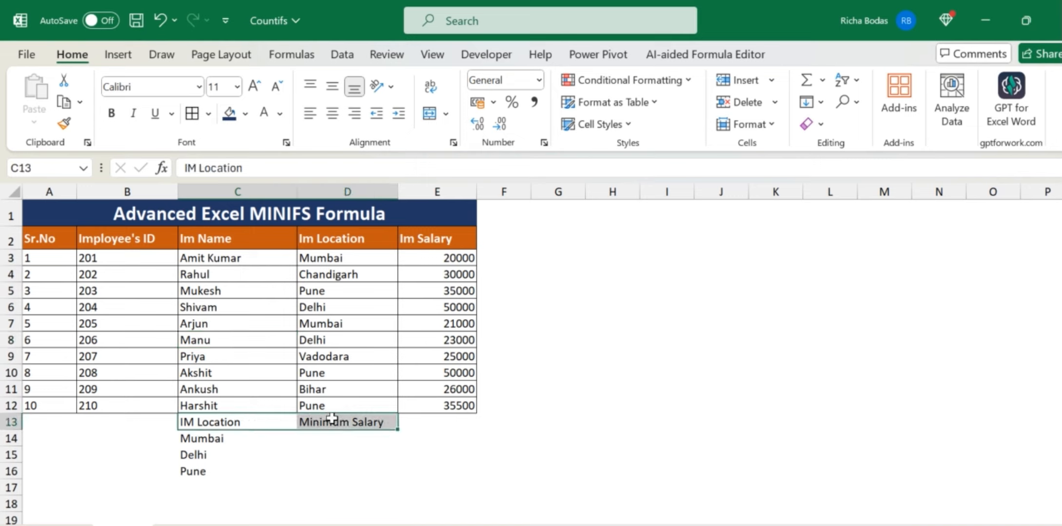
{"action": "left_click", "coordinate": [246, 116]}
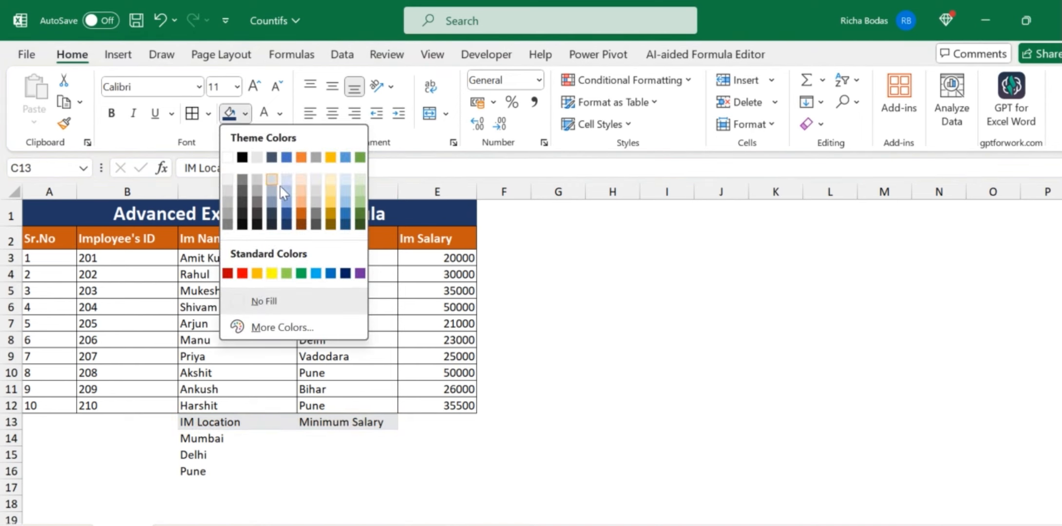
{"action": "left_click", "coordinate": [303, 200]}
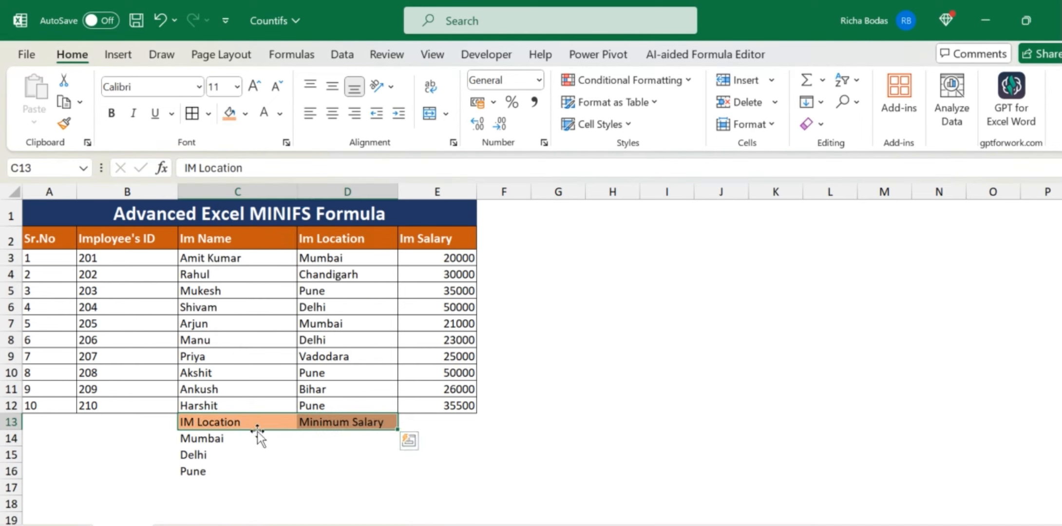
Apply all borders to the summary table range C13:D16.
{"action": "key", "text": "ctrl+shift+Down"}
{"action": "key", "text": "alt+h"}
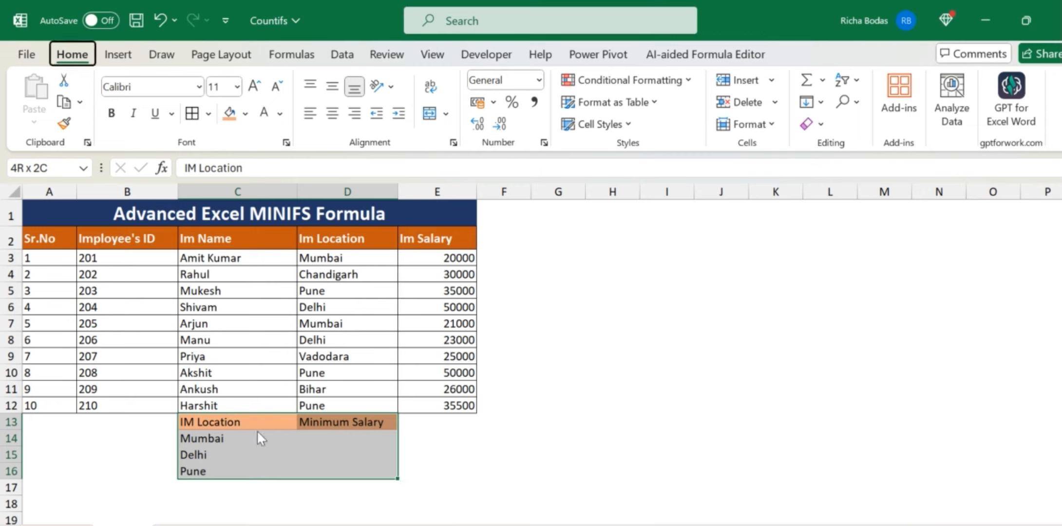
{"action": "key", "text": "b"}
{"action": "key", "text": "a"}
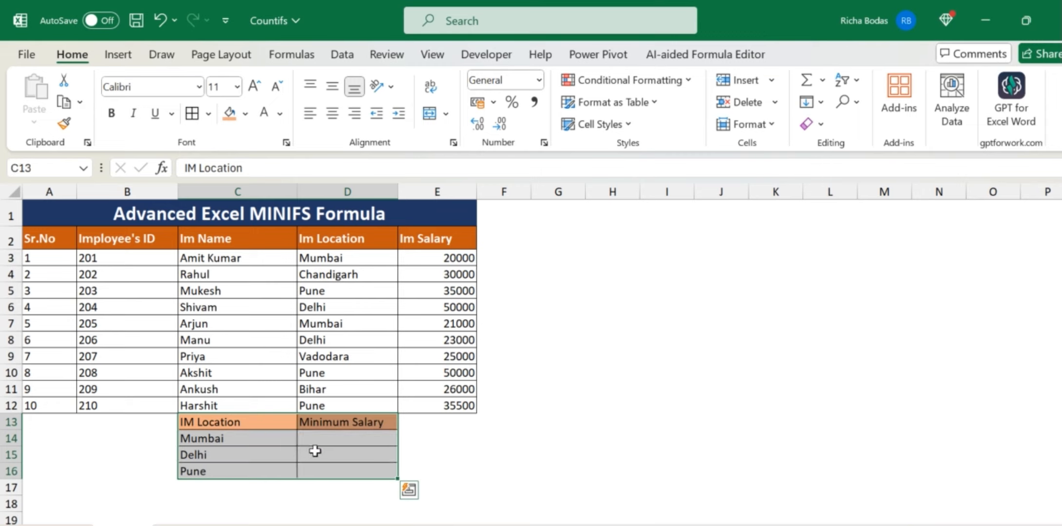
Make the summary table headers IM Location and Minimum Salary bold.
{"action": "left_click", "coordinate": [314, 421]}
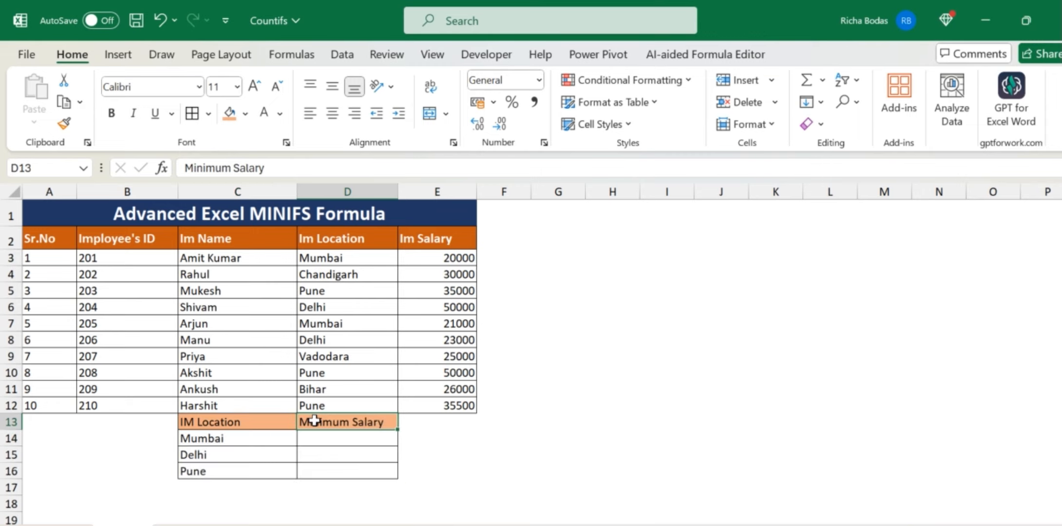
{"action": "key", "text": "shift+Left"}
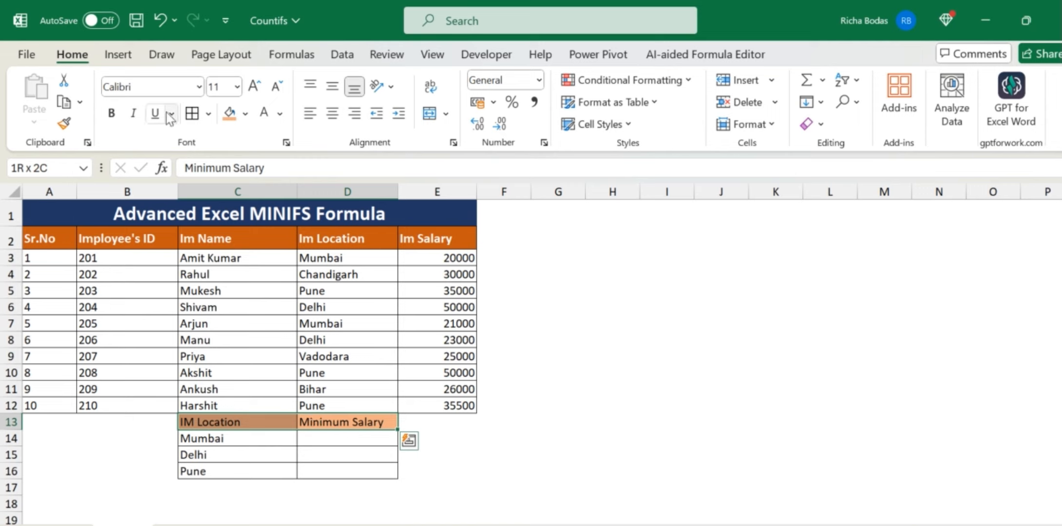
{"action": "key", "text": "ctrl+b"}
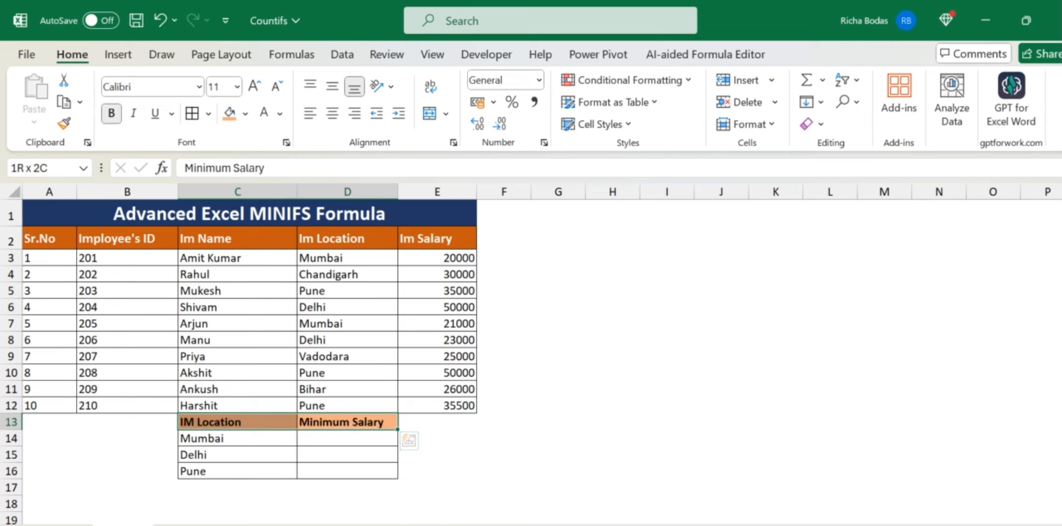
Examine the summary table's IM Location and Minimum Salary columns against the salary and location data in the employee table.
{"action": "left_click", "coordinate": [242, 441]}
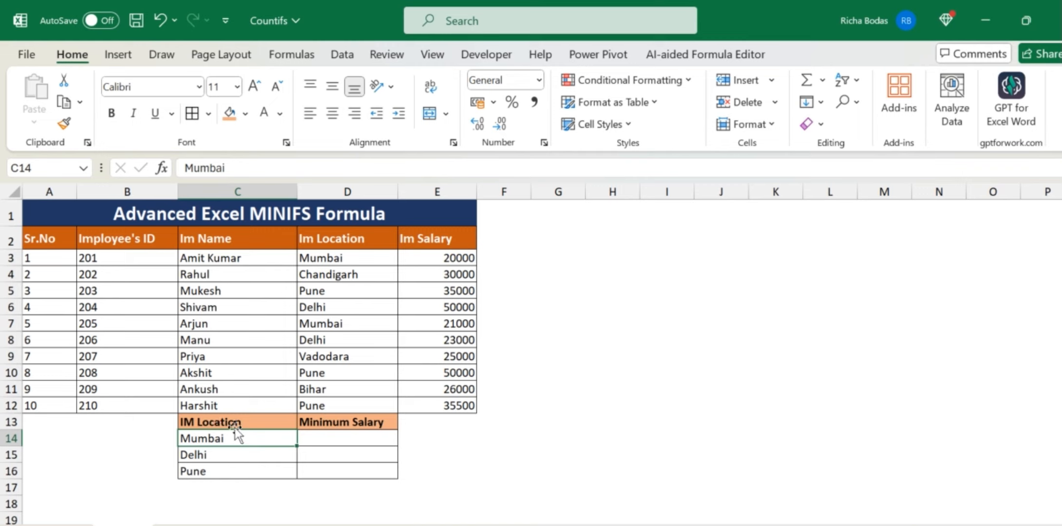
{"action": "left_click_drag", "start_coordinate": [235, 428], "coordinate": [235, 469]}
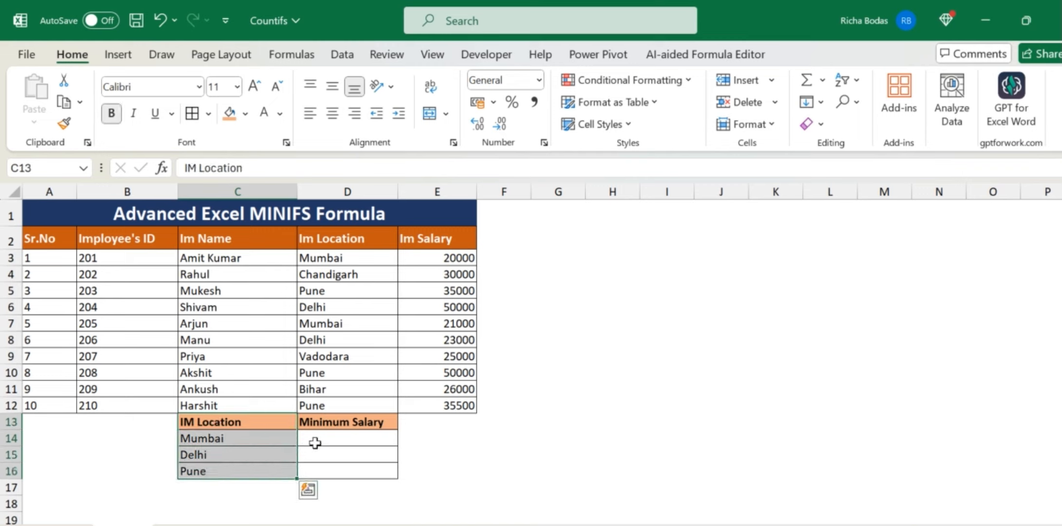
{"action": "left_click", "coordinate": [329, 432]}
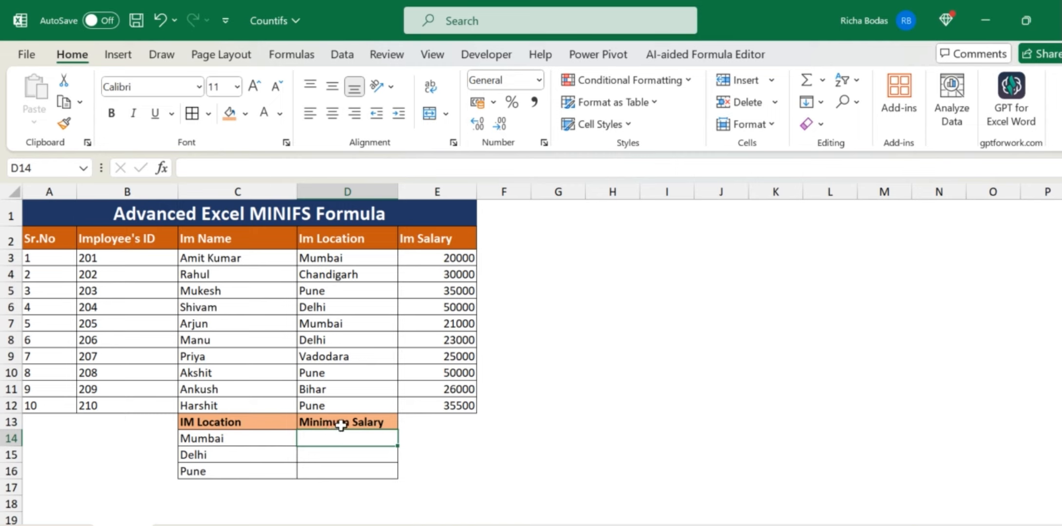
{"action": "left_click_drag", "start_coordinate": [342, 422], "coordinate": [342, 477]}
{"action": "left_click", "coordinate": [247, 436]}
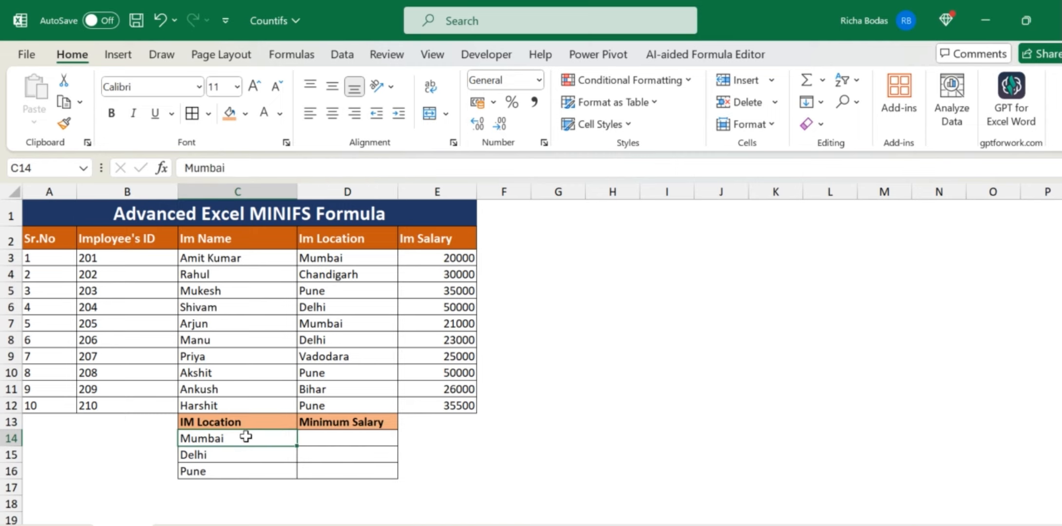
{"action": "left_click", "coordinate": [317, 440]}
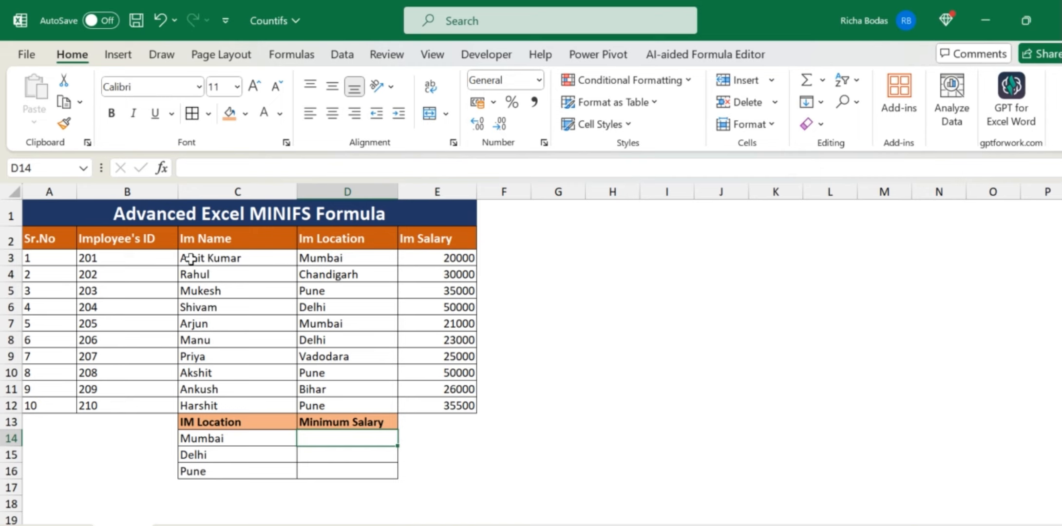
{"action": "left_click", "coordinate": [436, 256]}
{"action": "left_click_drag", "start_coordinate": [443, 296], "coordinate": [441, 405]}
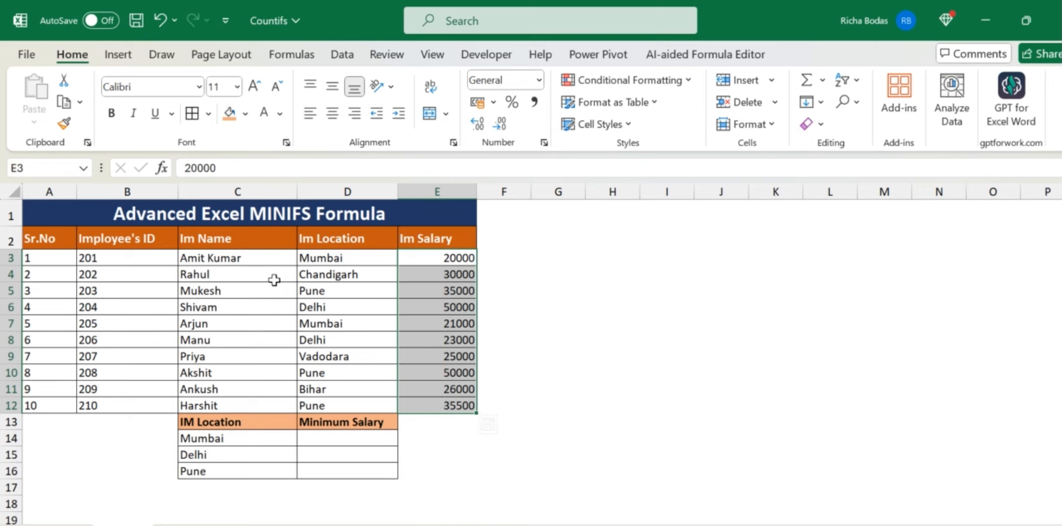
{"action": "left_click_drag", "start_coordinate": [326, 259], "coordinate": [346, 395]}
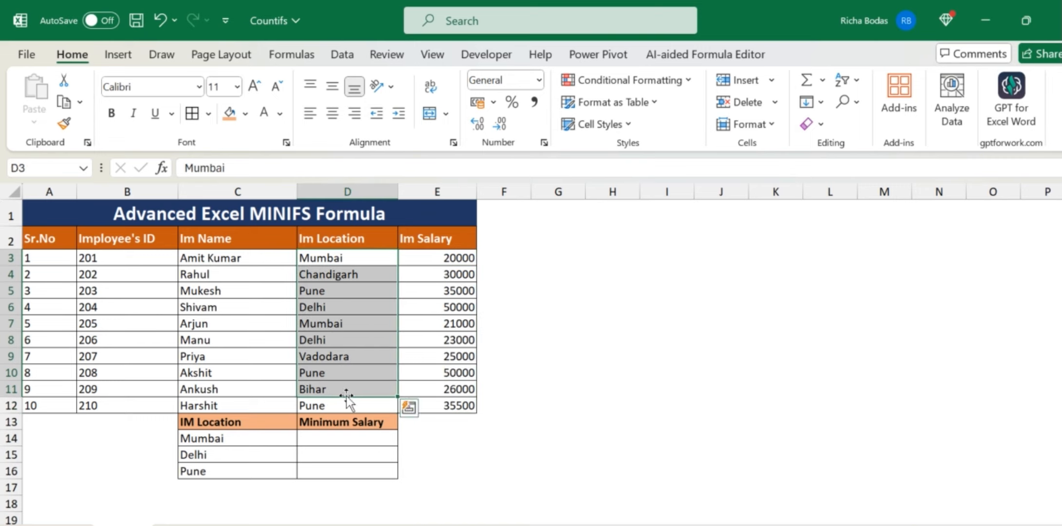
Go through the Mumbai, Delhi and Pune rows of the summary table and their Minimum Salary cells.
{"action": "left_click", "coordinate": [230, 442]}
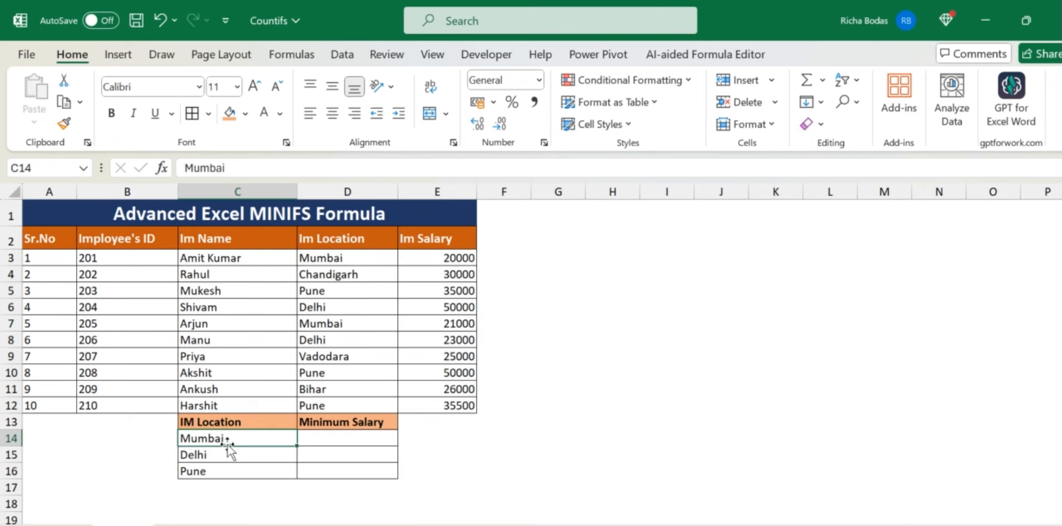
{"action": "key", "text": "Right"}
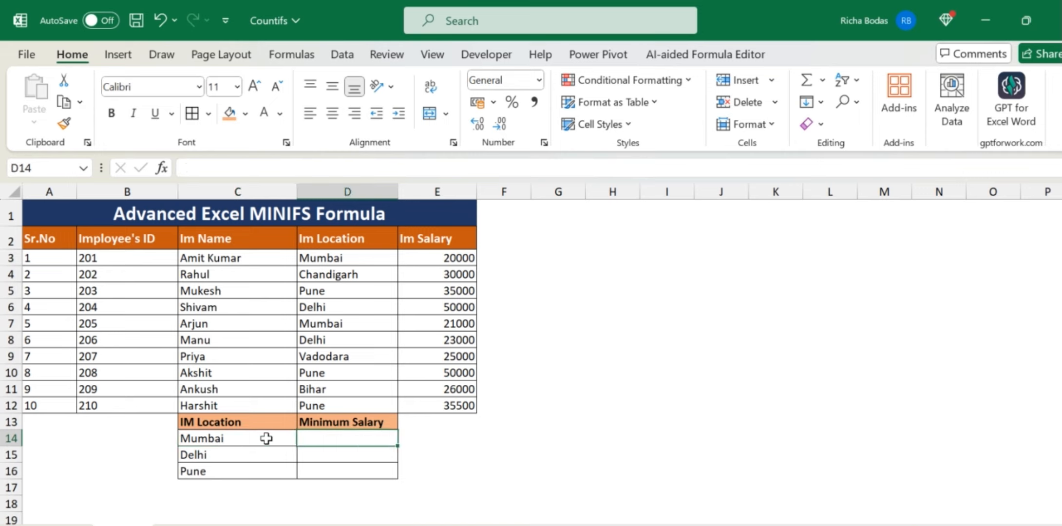
{"action": "key", "text": "Left"}
{"action": "key", "text": "Down"}
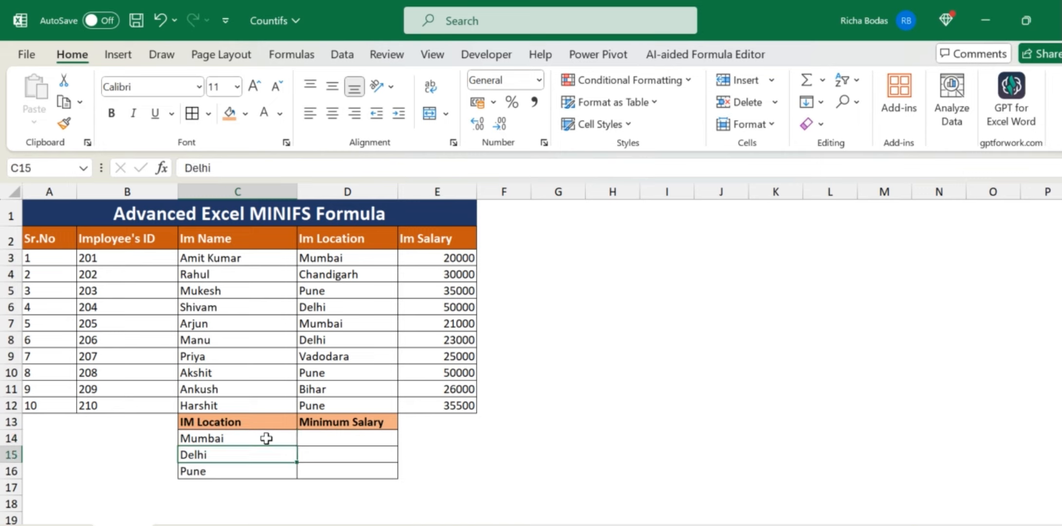
{"action": "key", "text": "Right"}
{"action": "key", "text": "Down"}
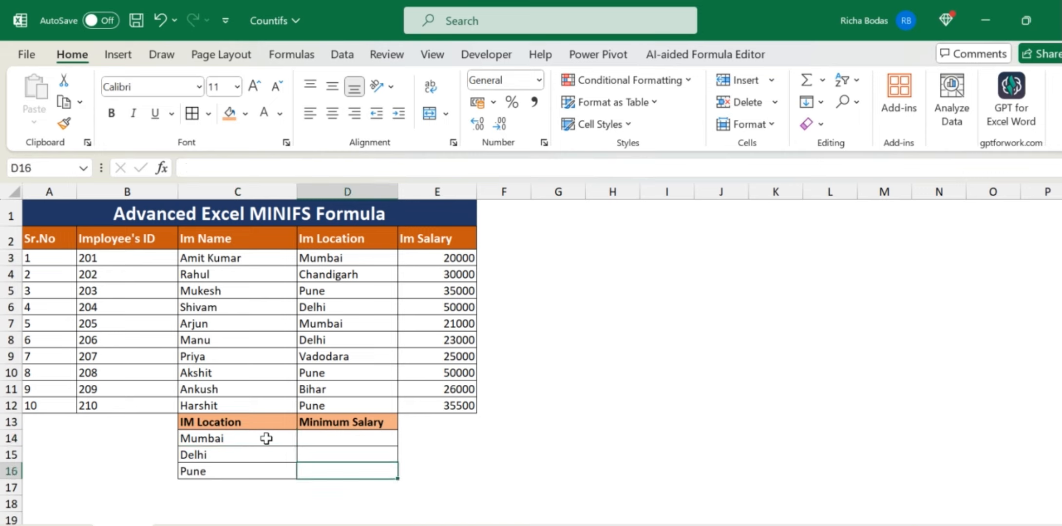
{"action": "key", "text": "Left"}
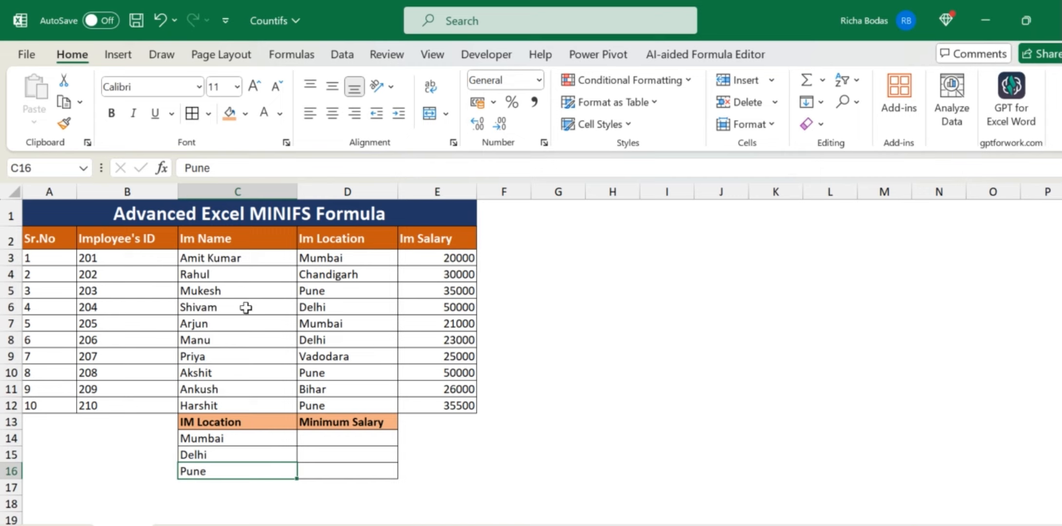
Review the sheet title, the Im Location data and the summary table range C13:D16.
{"action": "left_click", "coordinate": [243, 293]}
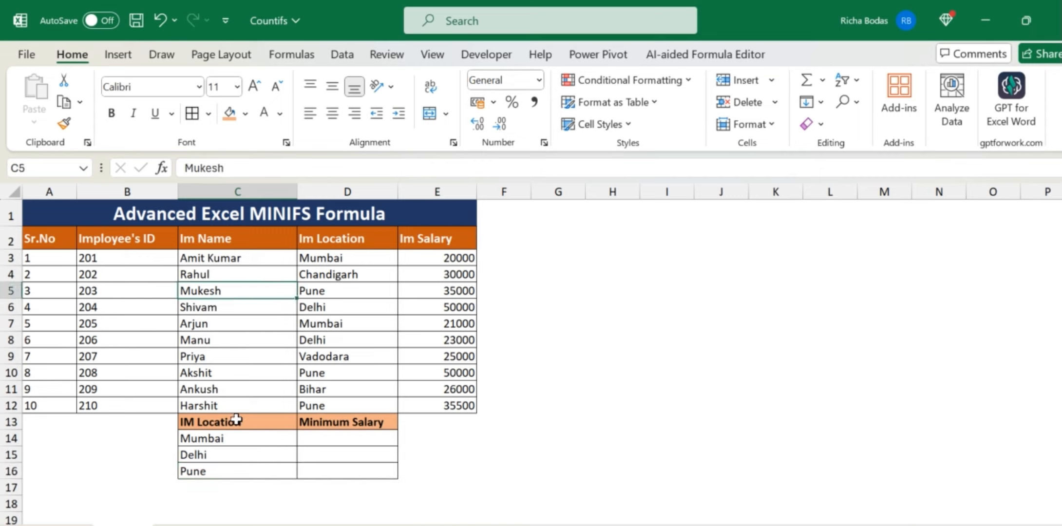
{"action": "left_click", "coordinate": [211, 221]}
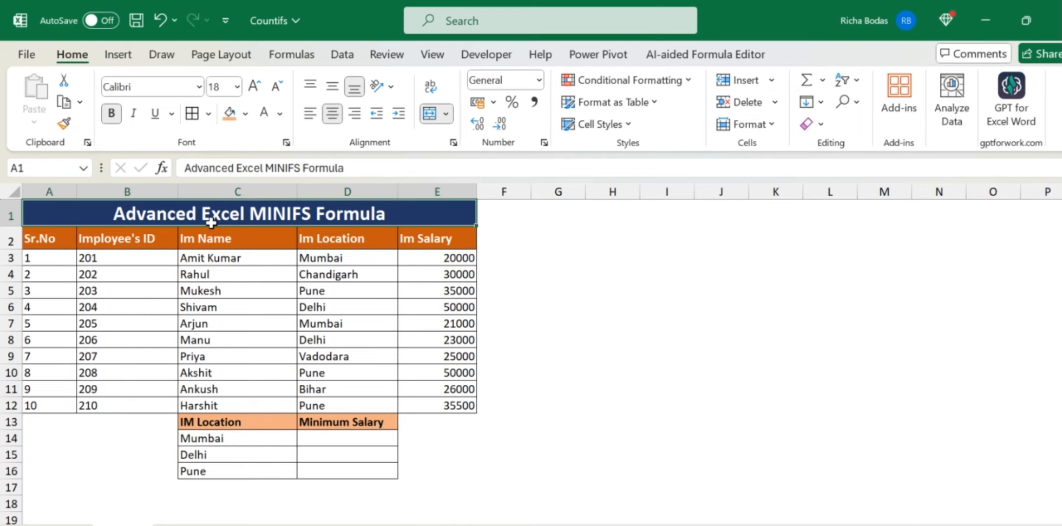
{"action": "left_click", "coordinate": [187, 305]}
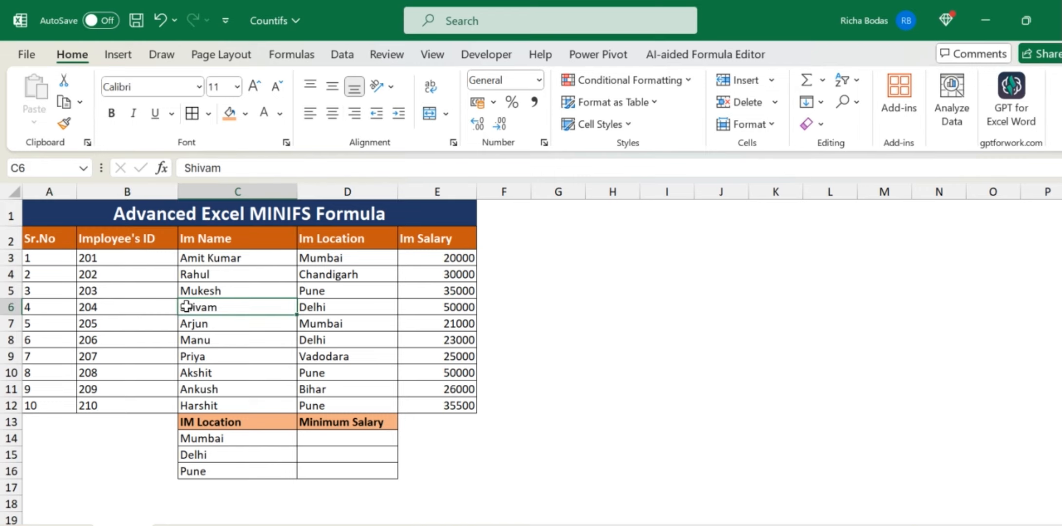
{"action": "left_click", "coordinate": [253, 422]}
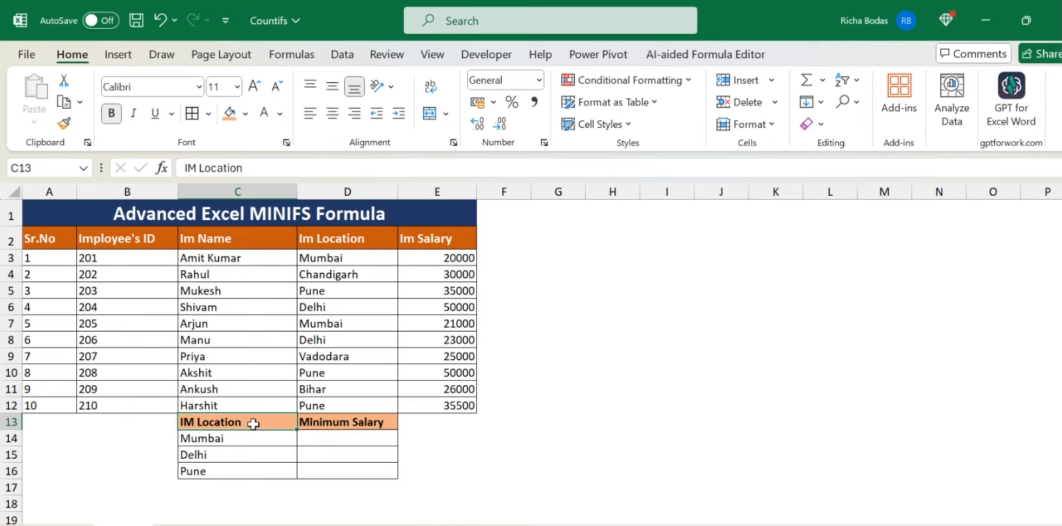
{"action": "left_click_drag", "start_coordinate": [253, 423], "coordinate": [358, 481]}
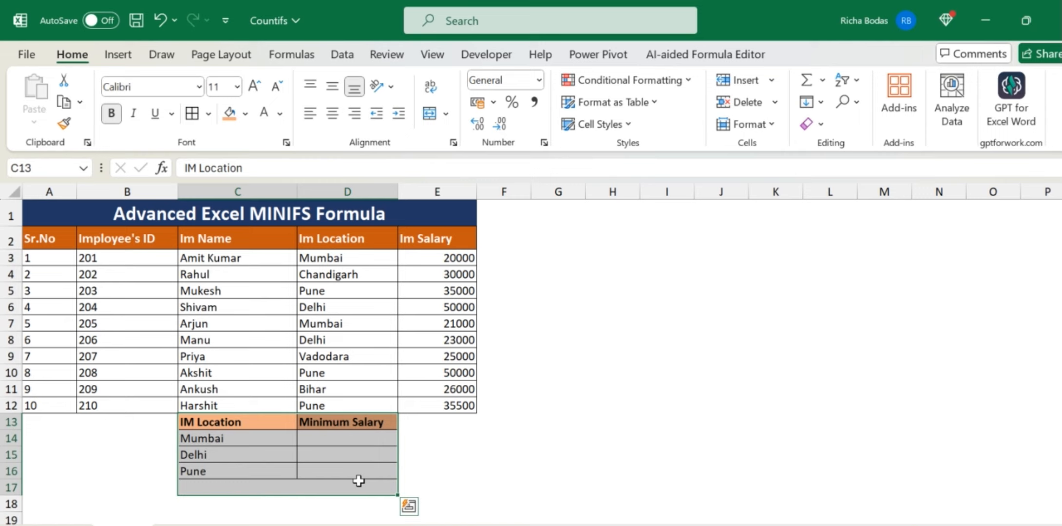
{"action": "left_click", "coordinate": [275, 428]}
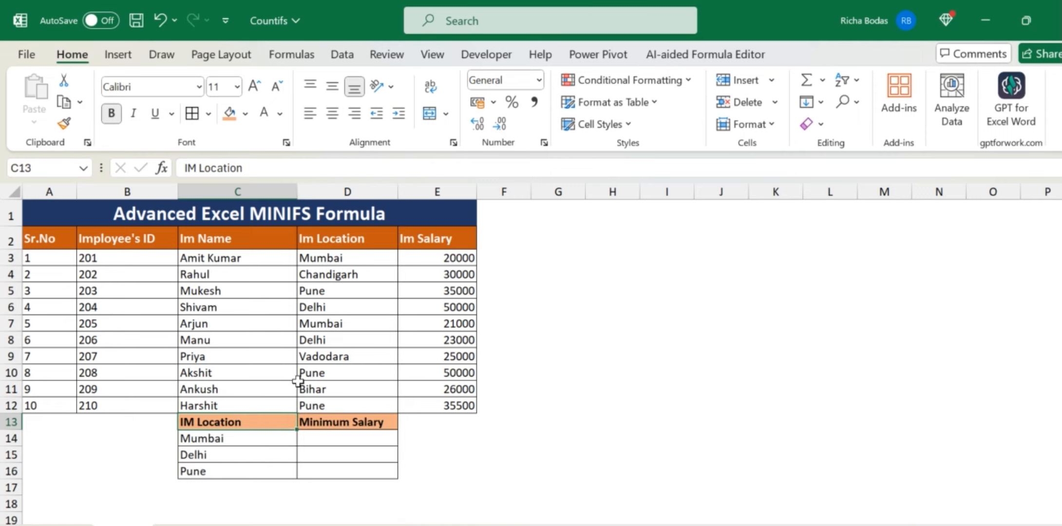
{"action": "left_click_drag", "start_coordinate": [354, 312], "coordinate": [368, 406]}
{"action": "left_click", "coordinate": [292, 292]}
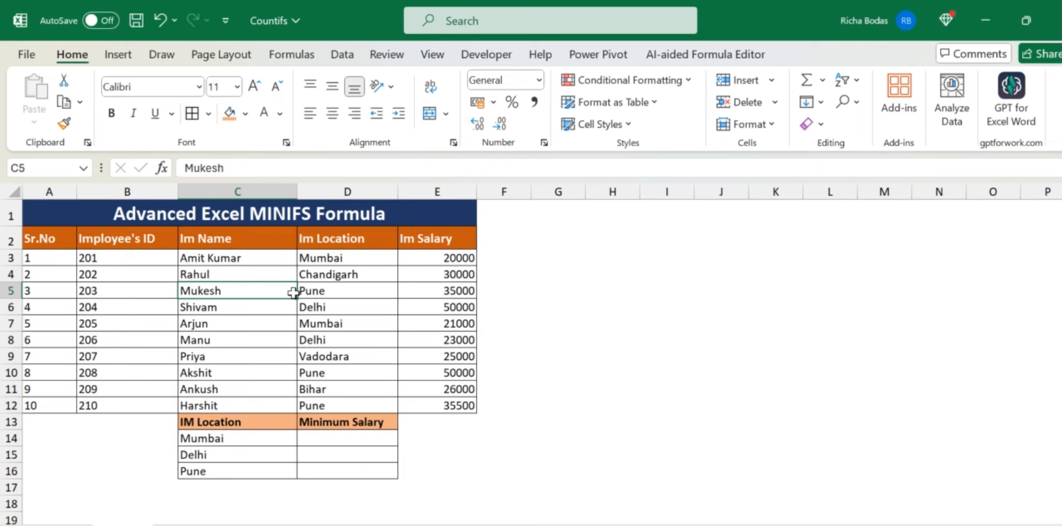
{"action": "left_click", "coordinate": [241, 422]}
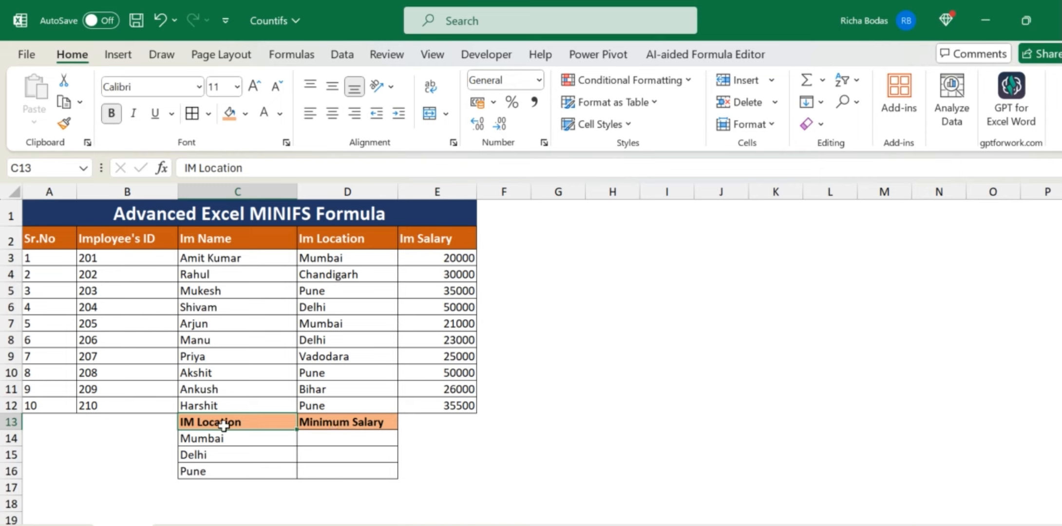
{"action": "left_click_drag", "start_coordinate": [227, 422], "coordinate": [323, 475]}
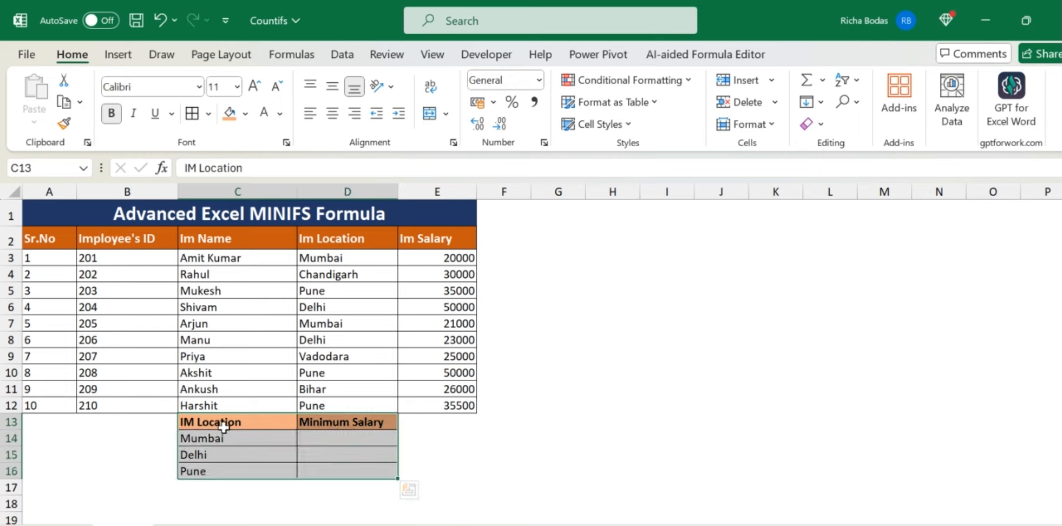
{"action": "left_click_drag", "start_coordinate": [227, 422], "coordinate": [363, 480]}
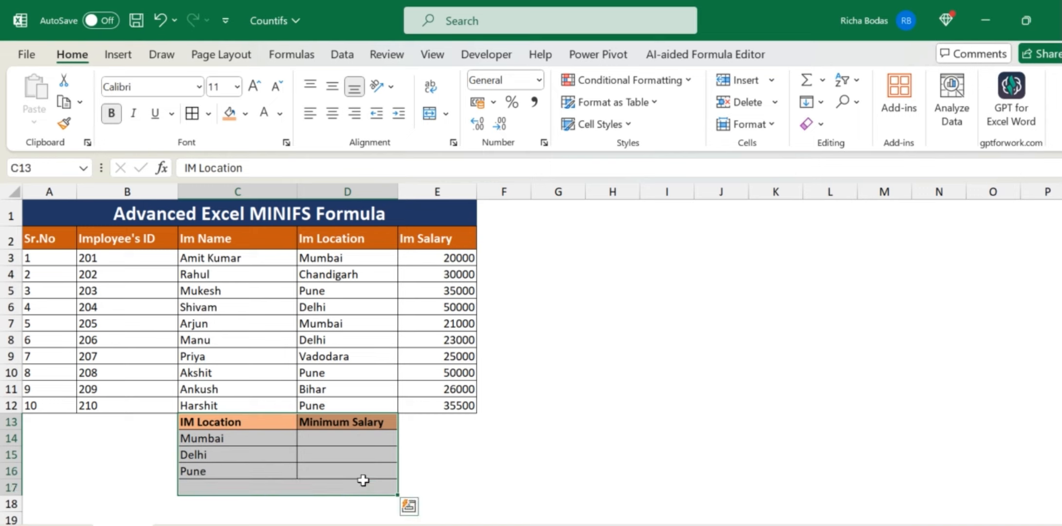
Start a MINIFS formula in Mumbai's Minimum Salary cell D14 with E3:$E$12 as the minimum range.
{"action": "left_click", "coordinate": [354, 438]}
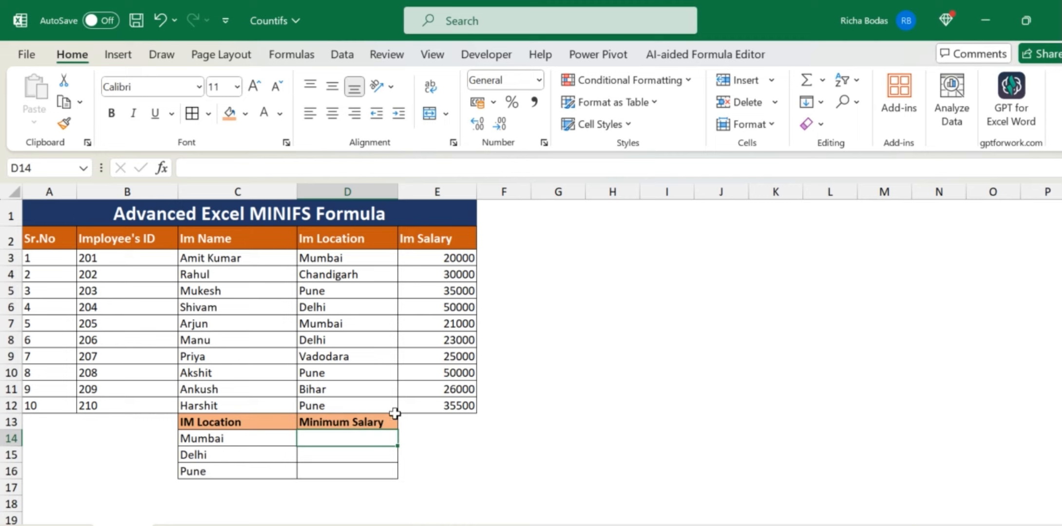
{"action": "type", "text": "="}
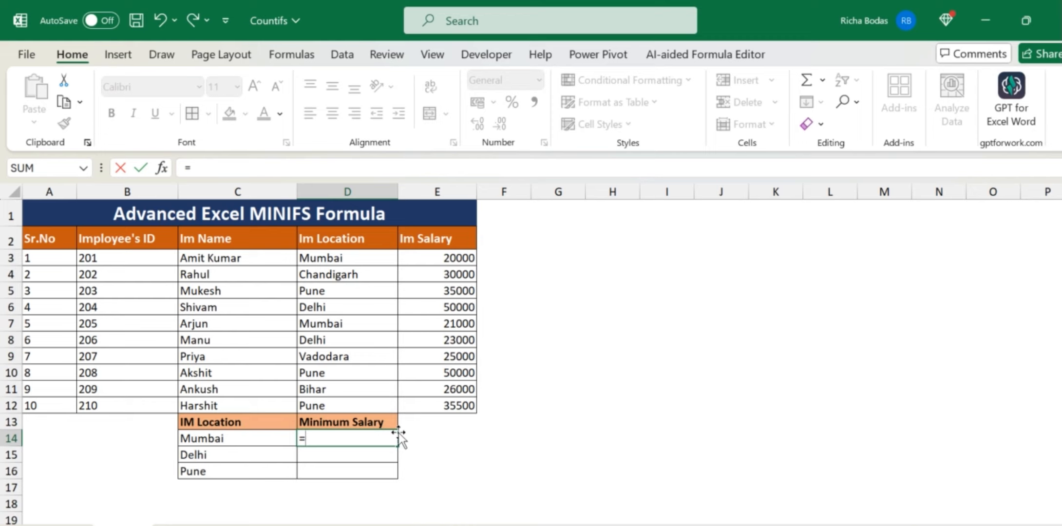
{"action": "type", "text": "m"}
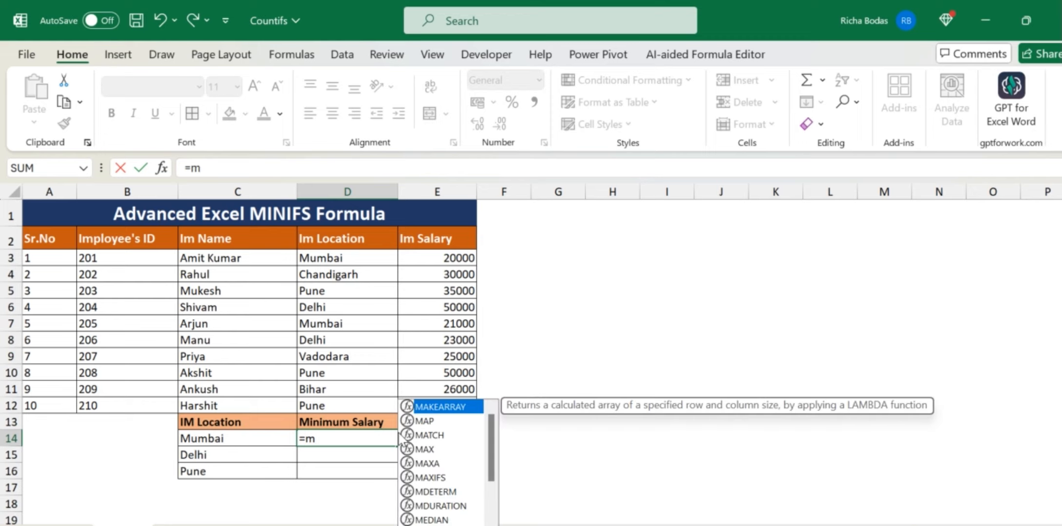
{"action": "type", "text": "ini"}
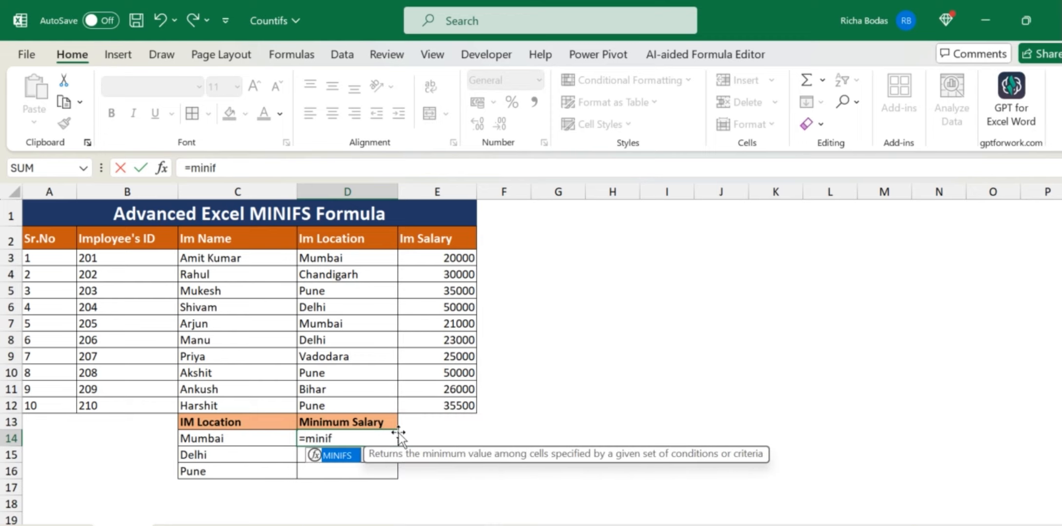
{"action": "type", "text": "f"}
{"action": "key", "text": "Tab"}
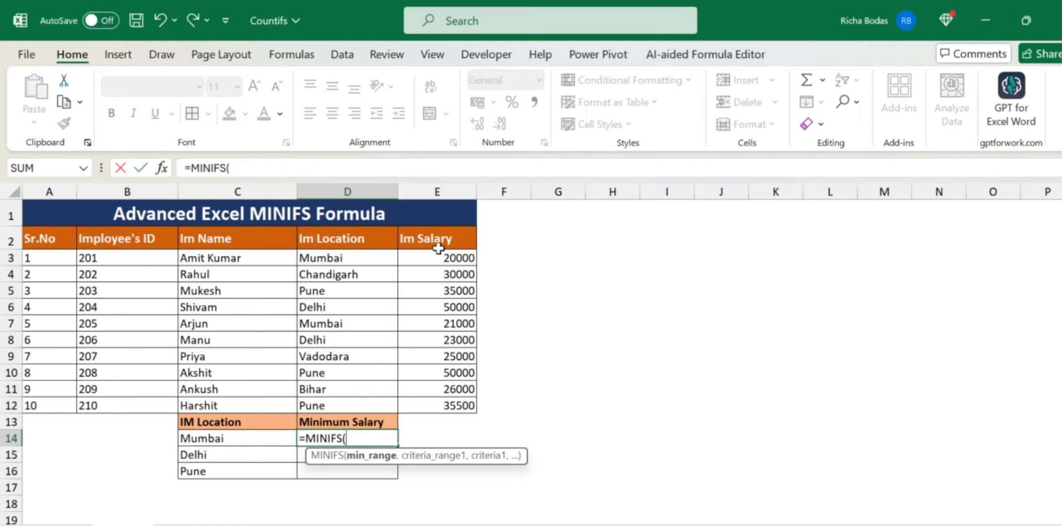
{"action": "left_click_drag", "start_coordinate": [438, 256], "coordinate": [443, 401]}
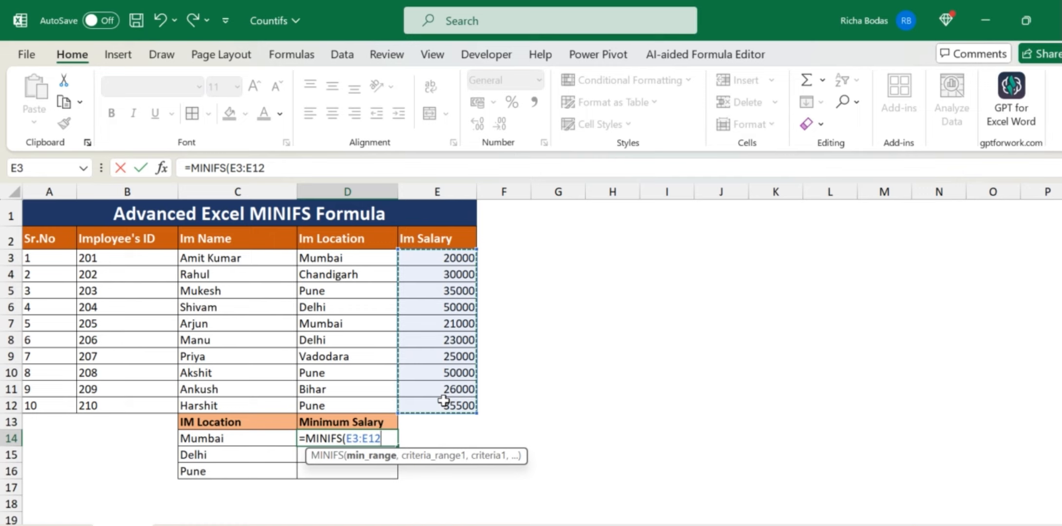
{"action": "type", "text": ","}
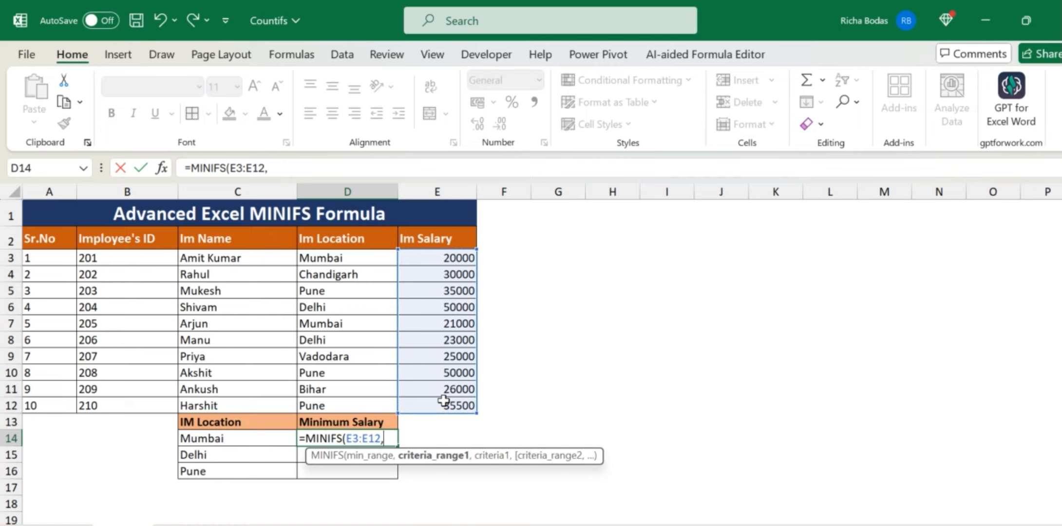
{"action": "key", "text": "BackSpace"}
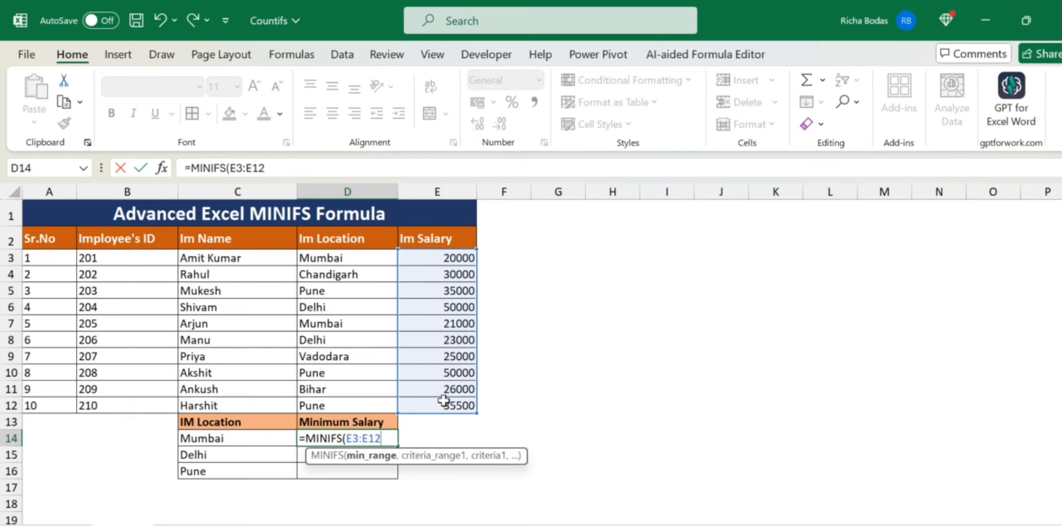
{"action": "key", "text": "F4"}
{"action": "type", "text": ","}
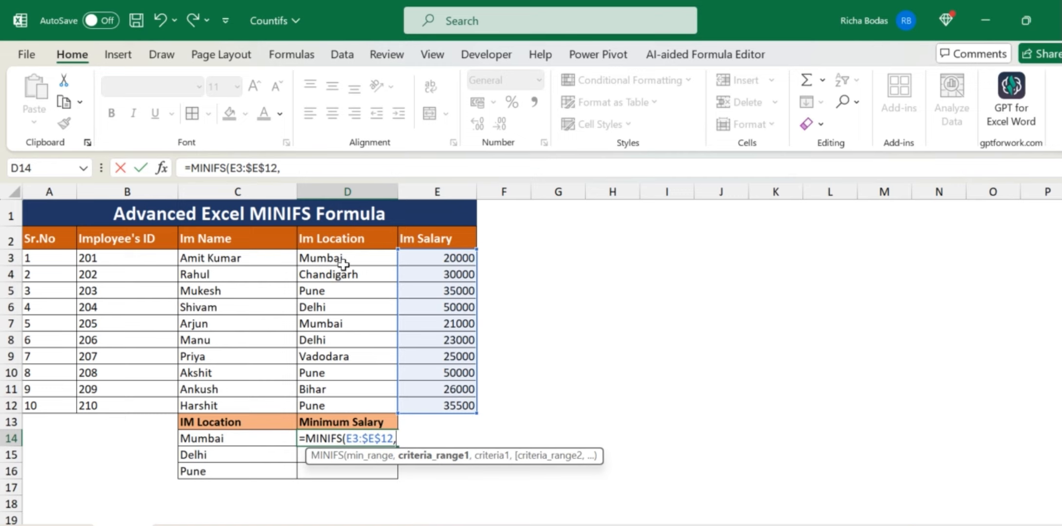
Complete the D14 MINIFS formula with criteria range $D$3:$D$12 and Mumbai cell C14 as the criterion.
{"action": "left_click_drag", "start_coordinate": [344, 257], "coordinate": [346, 405]}
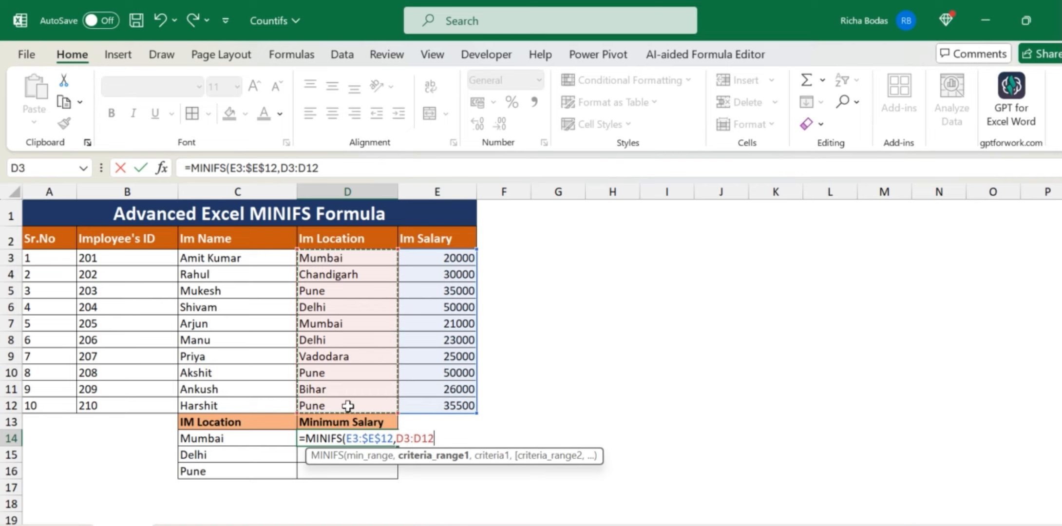
{"action": "key", "text": "F4"}
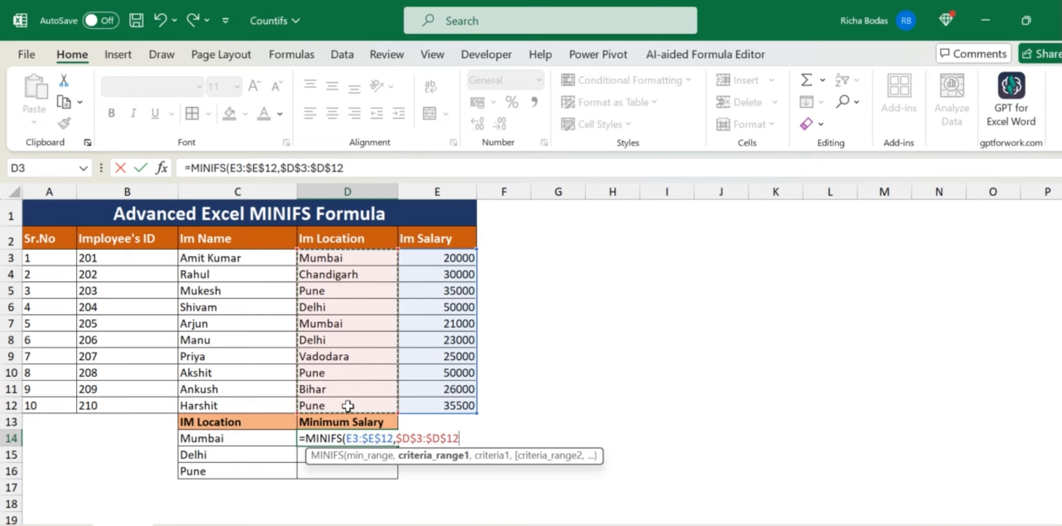
{"action": "type", "text": ","}
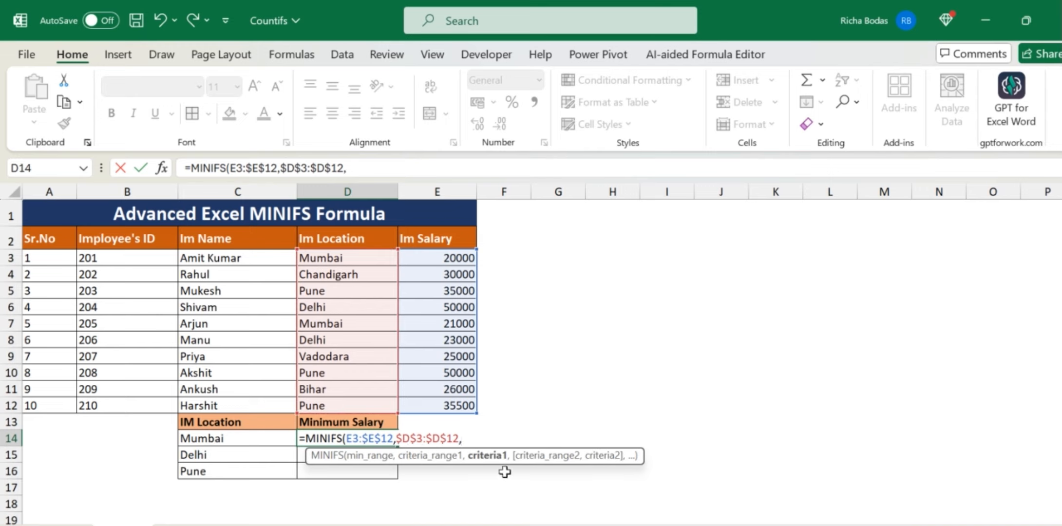
{"action": "left_click", "coordinate": [230, 439]}
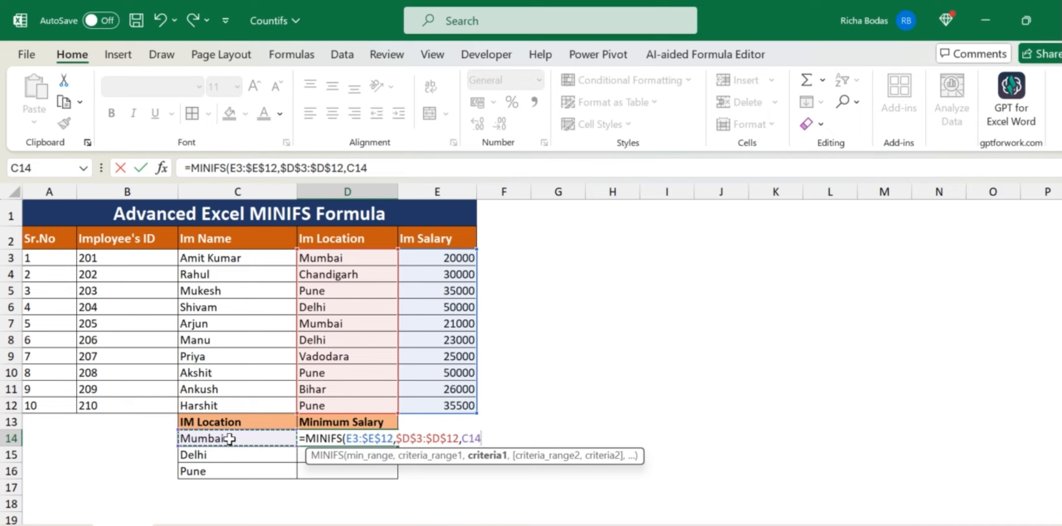
{"action": "type", "text": ")"}
{"action": "key", "text": "Return"}
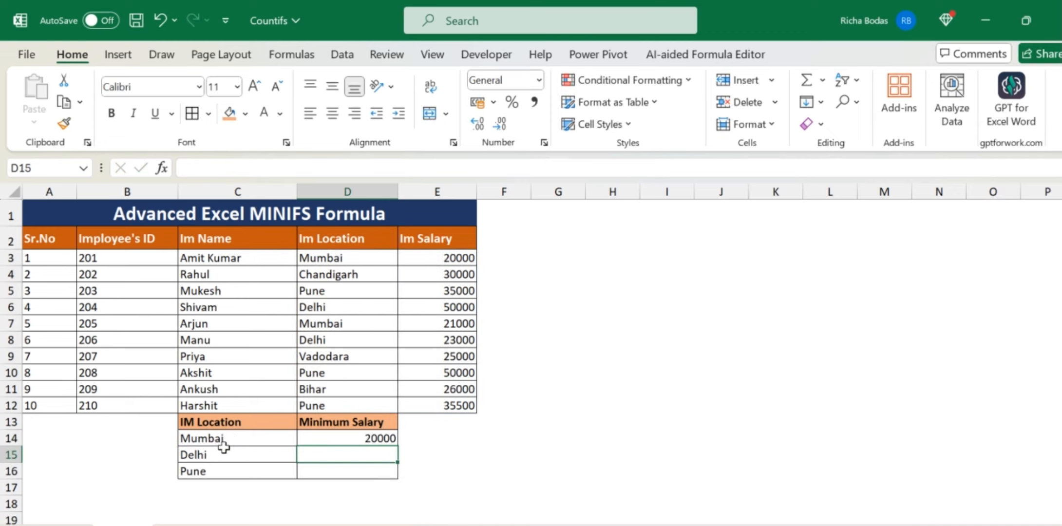
Check Mumbai's minimum salary result against the salaries of the Mumbai employees in rows 3 and 7.
{"action": "left_click_drag", "start_coordinate": [222, 438], "coordinate": [346, 434]}
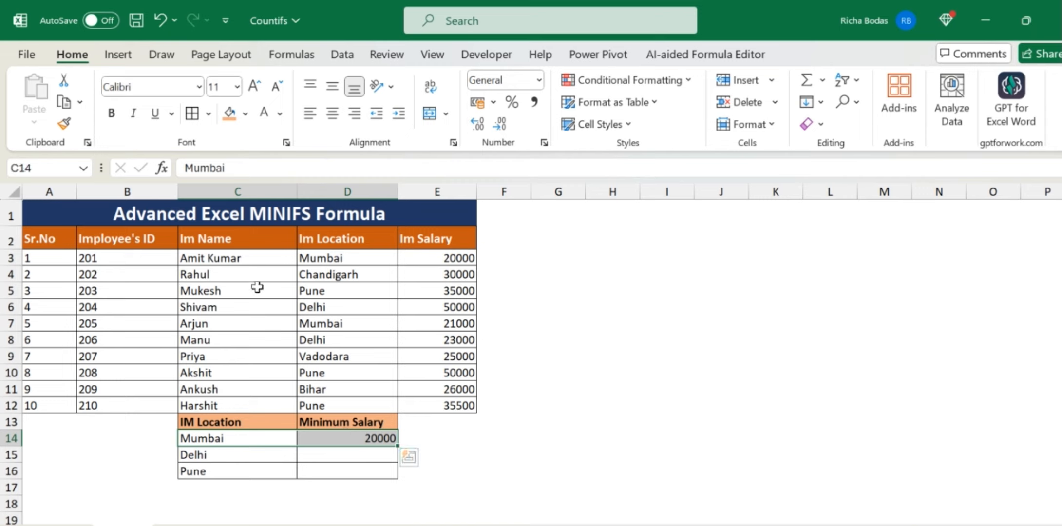
{"action": "left_click", "coordinate": [303, 257]}
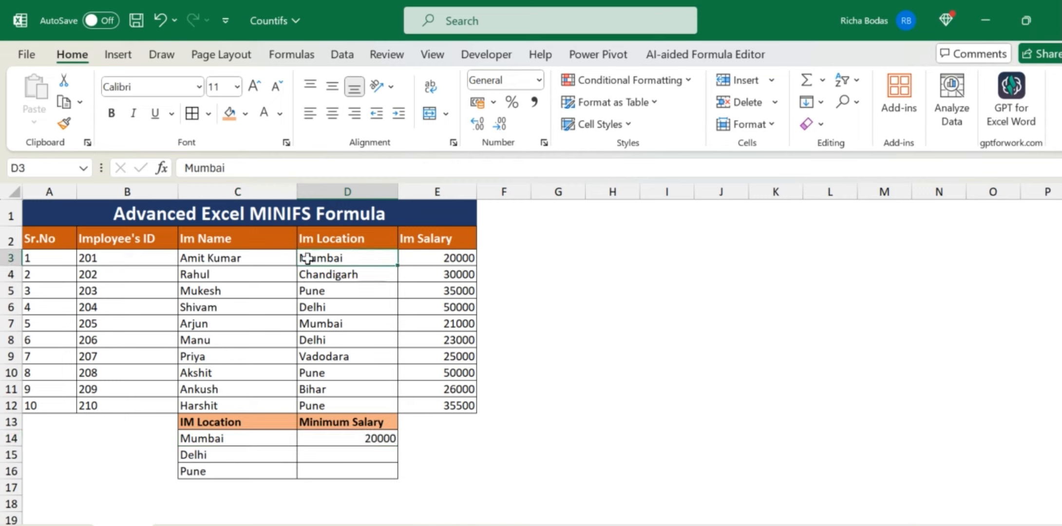
{"action": "left_click", "coordinate": [454, 257]}
{"action": "left_click", "coordinate": [361, 325]}
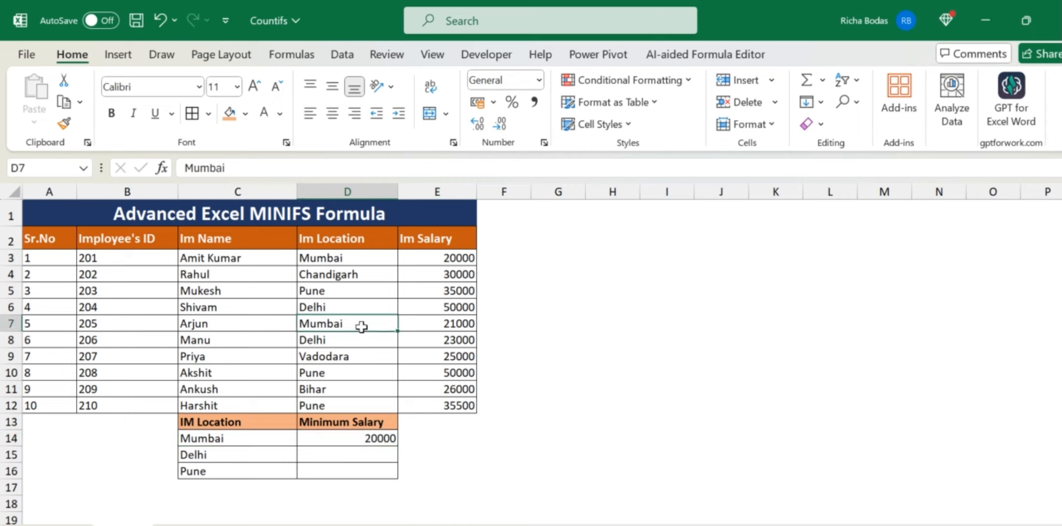
{"action": "left_click", "coordinate": [432, 324]}
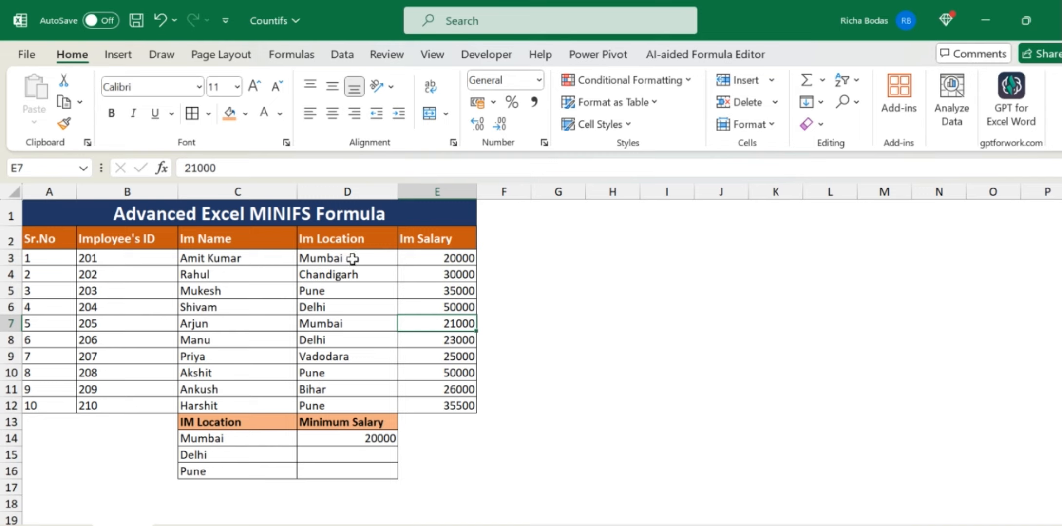
{"action": "left_click", "coordinate": [414, 254]}
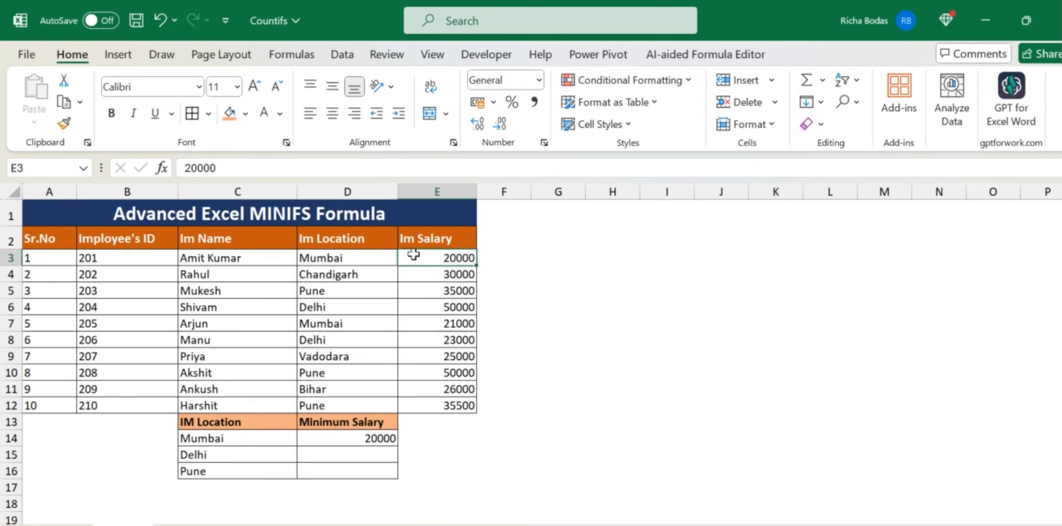
Try to copy the D14 formula down to the Delhi and Pune rows, and undo the fill.
{"action": "left_click", "coordinate": [390, 441]}
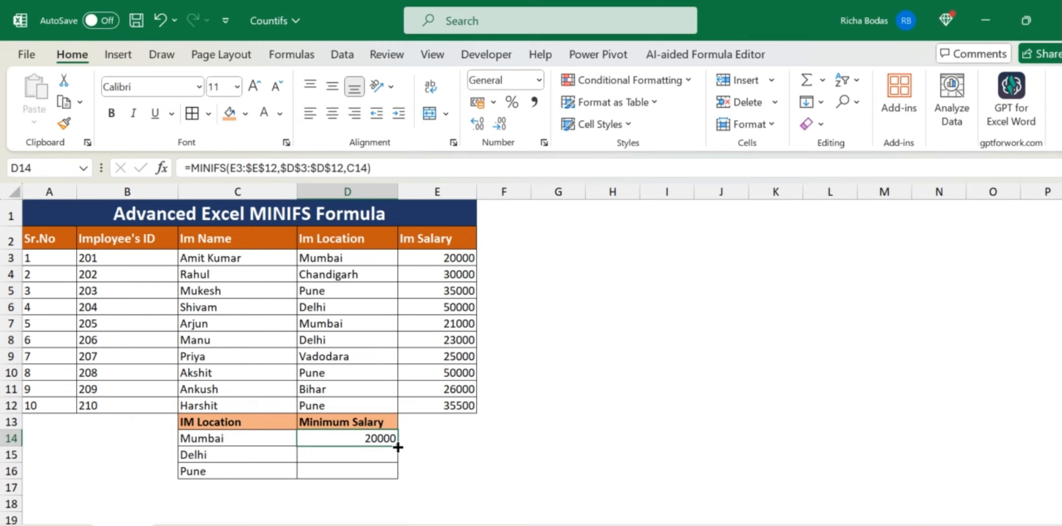
{"action": "left_click_drag", "start_coordinate": [398, 447], "coordinate": [398, 479]}
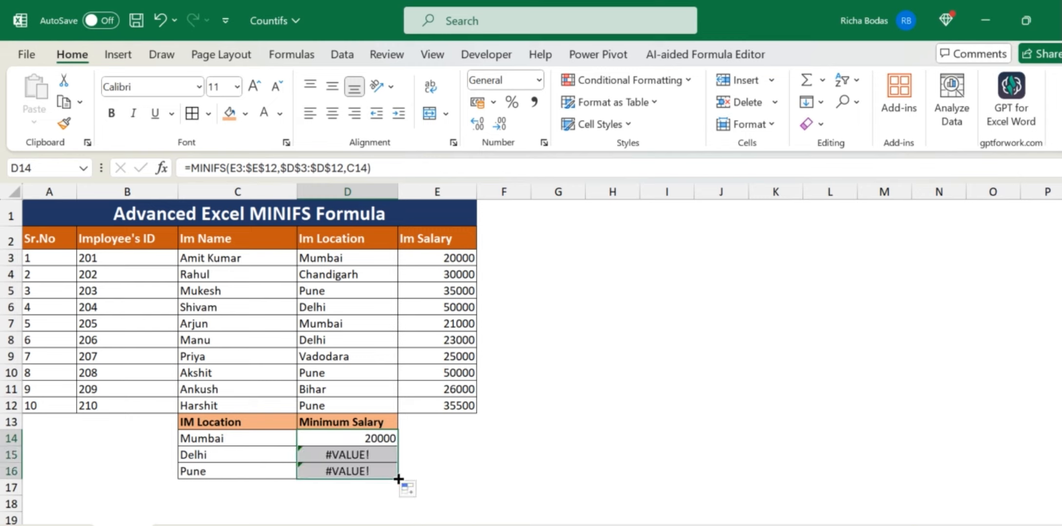
{"action": "key", "text": "ctrl+z"}
{"action": "double_click", "coordinate": [398, 444]}
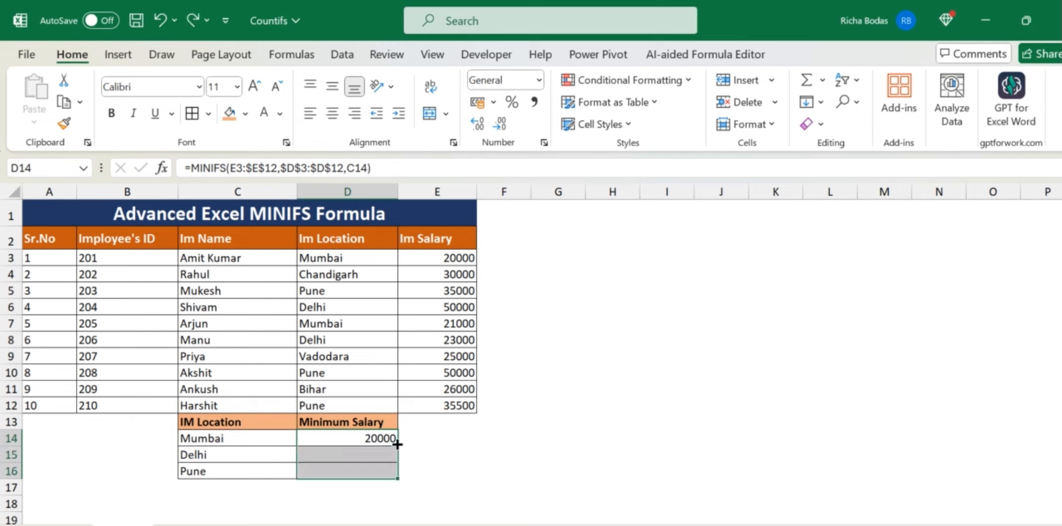
{"action": "key", "text": "ctrl+z"}
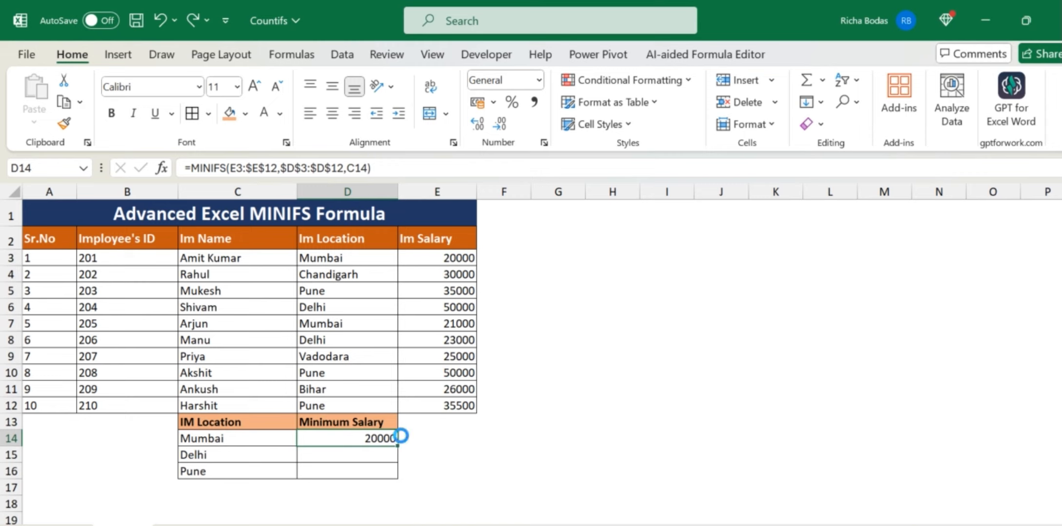
Clear D14 and start a new MINIFS formula there with the relative range E3:E12 as the minimum range.
{"action": "key", "text": "Delete"}
{"action": "left_click", "coordinate": [326, 170]}
{"action": "type", "text": "="}
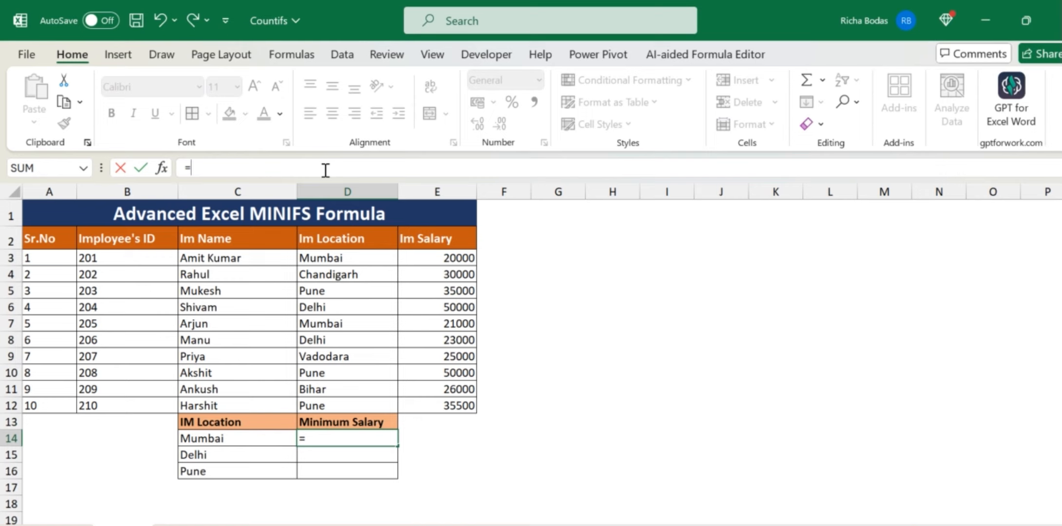
{"action": "type", "text": "minif"}
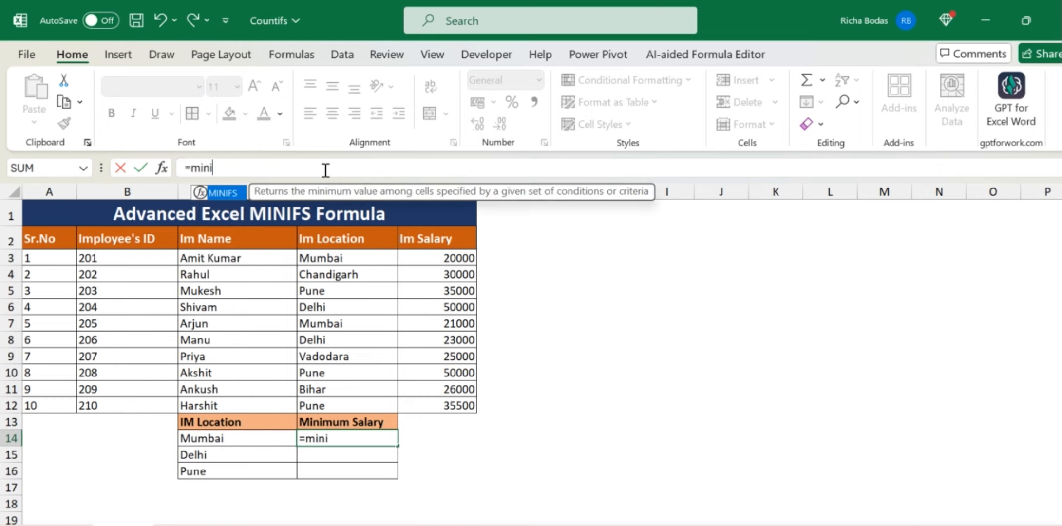
{"action": "key", "text": "Tab"}
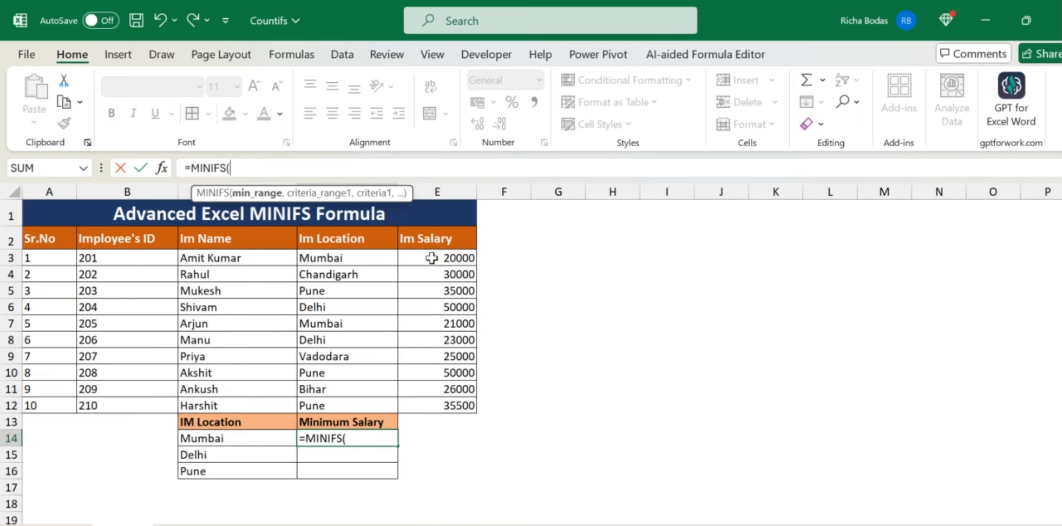
{"action": "left_click_drag", "start_coordinate": [431, 258], "coordinate": [453, 404]}
{"action": "type", "text": ","}
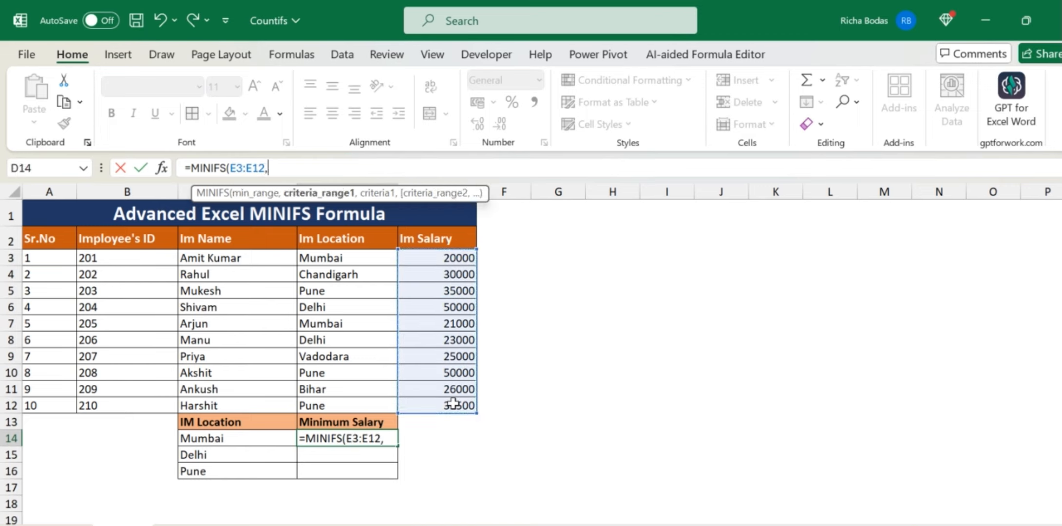
{"action": "key", "text": "BackSpace"}
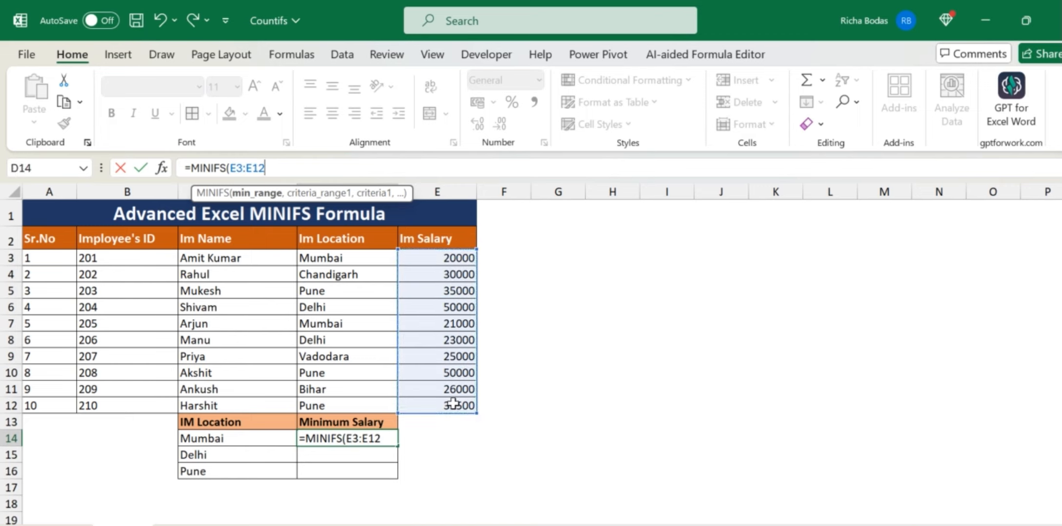
{"action": "type", "text": ","}
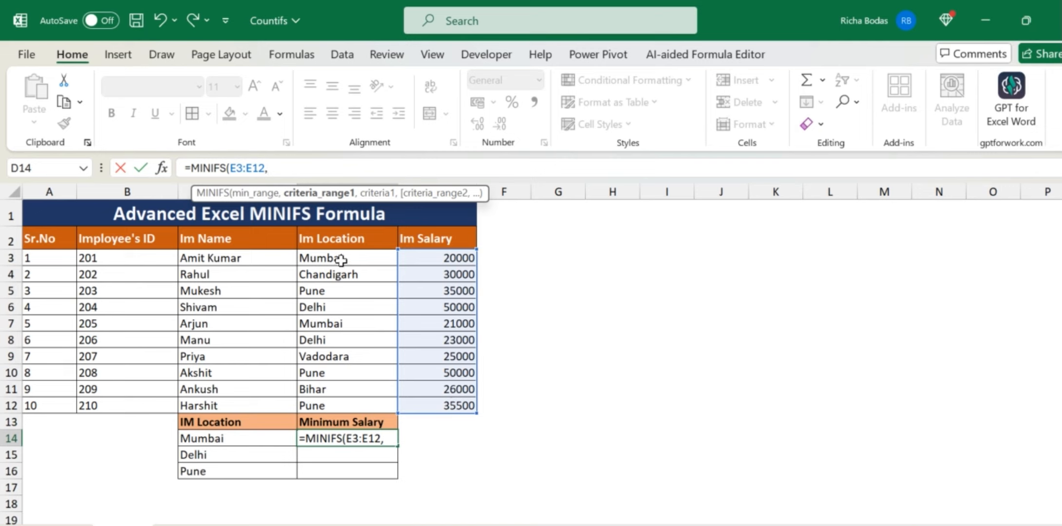
Complete the D14 MINIFS formula with criteria range D3:D12 and Mumbai cell C14 as the criterion.
{"action": "left_click_drag", "start_coordinate": [341, 260], "coordinate": [353, 404]}
{"action": "type", "text": ","}
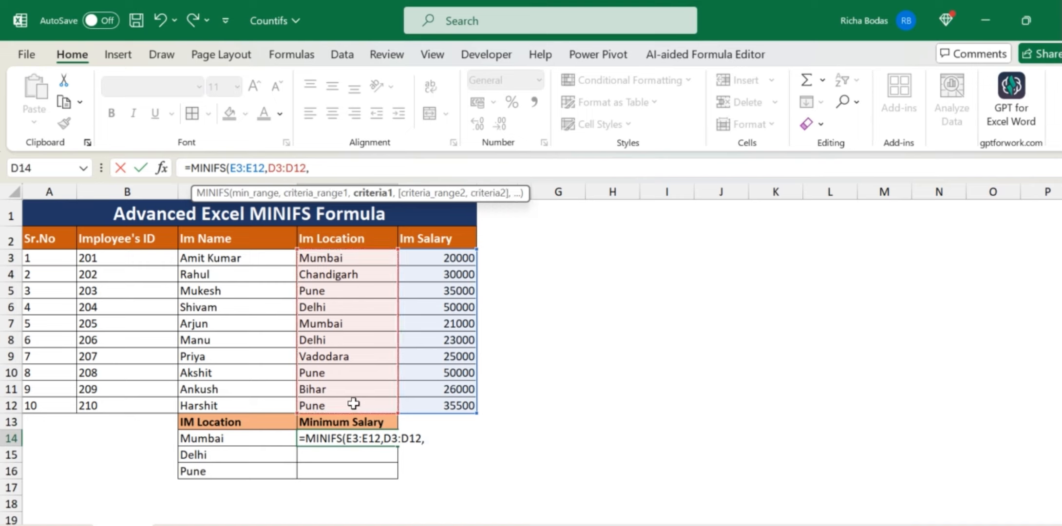
{"action": "left_click", "coordinate": [230, 439]}
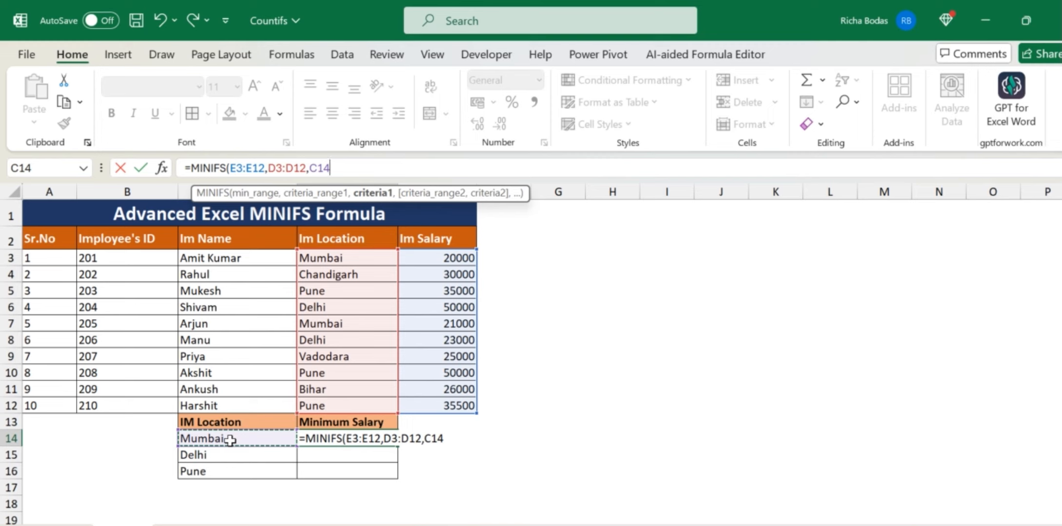
{"action": "type", "text": ")"}
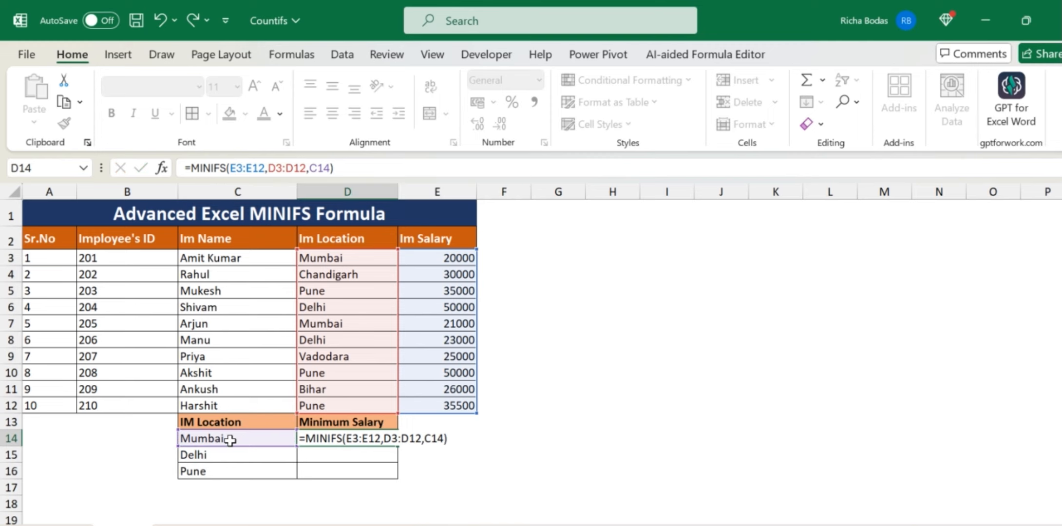
{"action": "key", "text": "Return"}
Try filling the relative-range MINIFS formula from D14 down to D16, and undo the fill.
{"action": "left_click", "coordinate": [339, 438]}
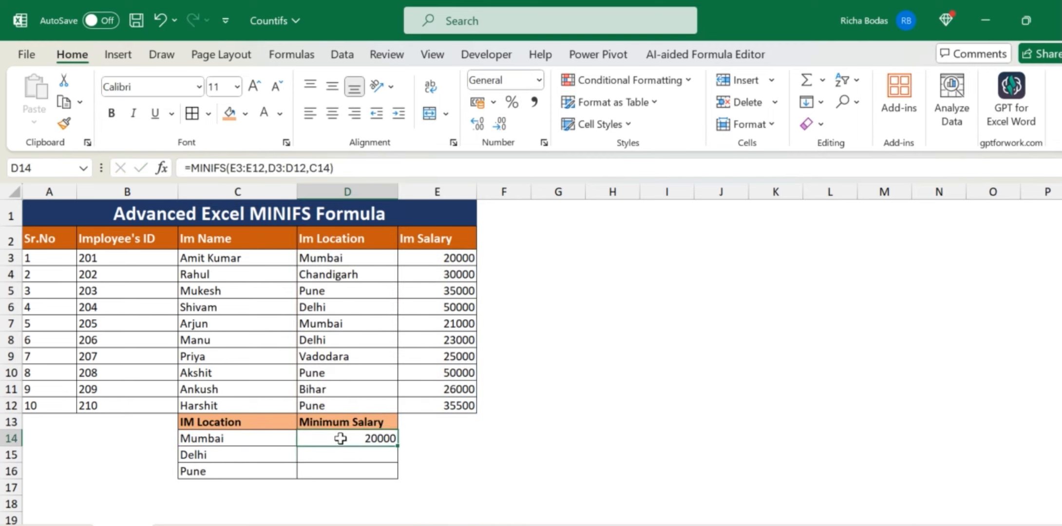
{"action": "double_click", "coordinate": [400, 444]}
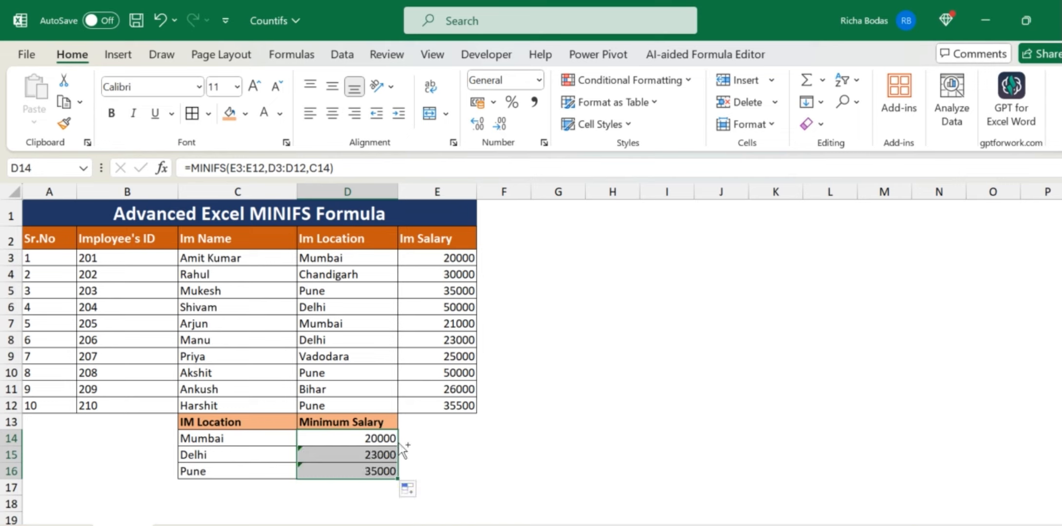
{"action": "key", "text": "ctrl+z"}
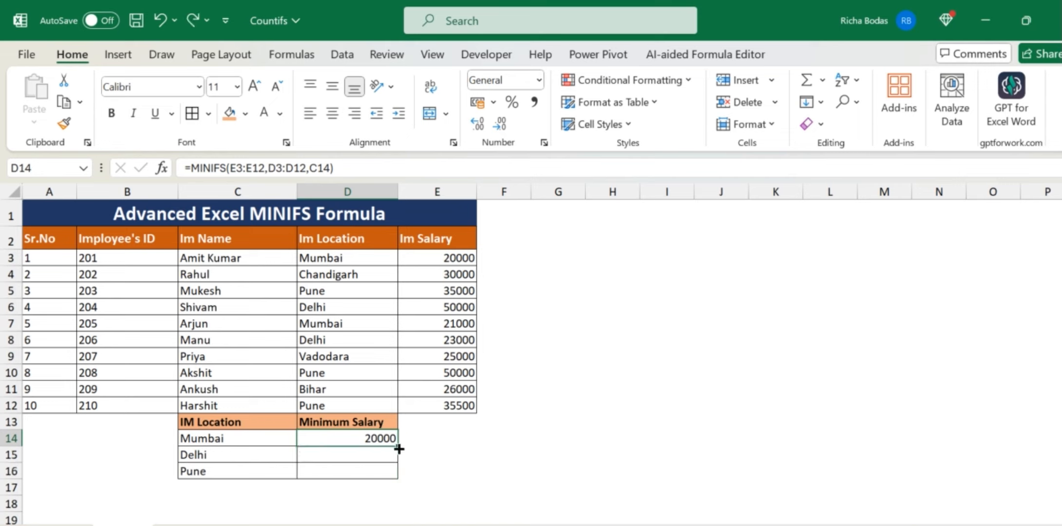
Fill the MINIFS formula from D14 down to D16 and review the minimum salaries beside their locations.
{"action": "left_click_drag", "start_coordinate": [397, 448], "coordinate": [395, 482]}
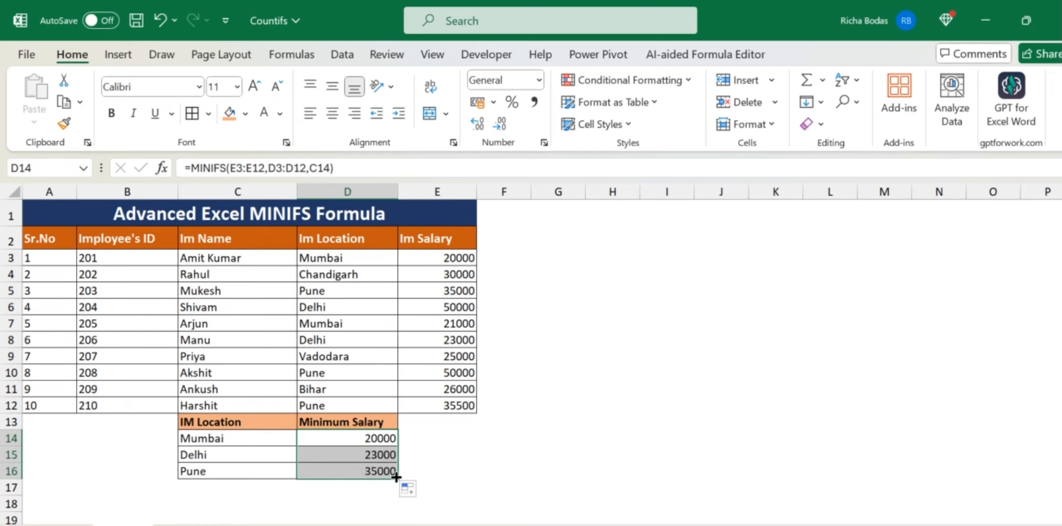
{"action": "left_click", "coordinate": [346, 439]}
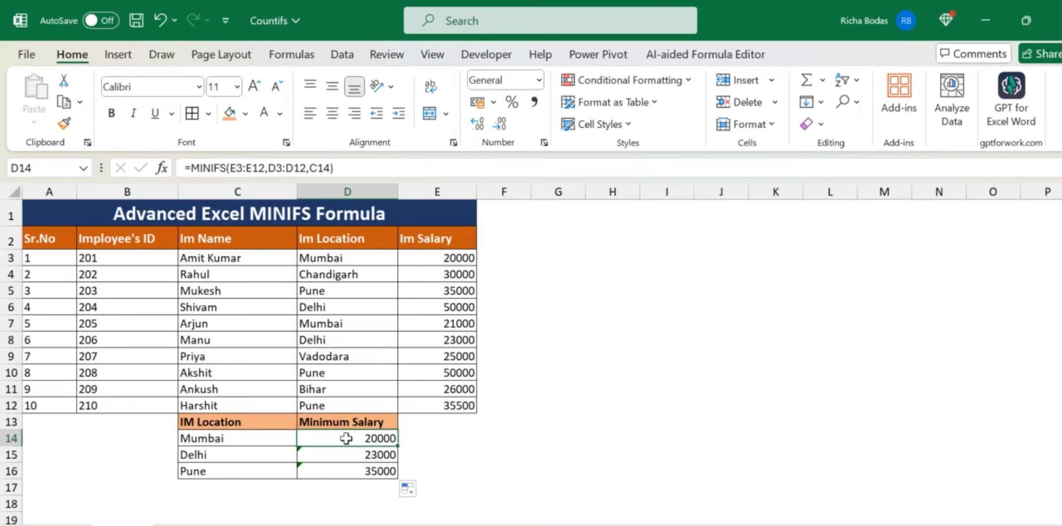
{"action": "left_click_drag", "start_coordinate": [268, 441], "coordinate": [375, 470]}
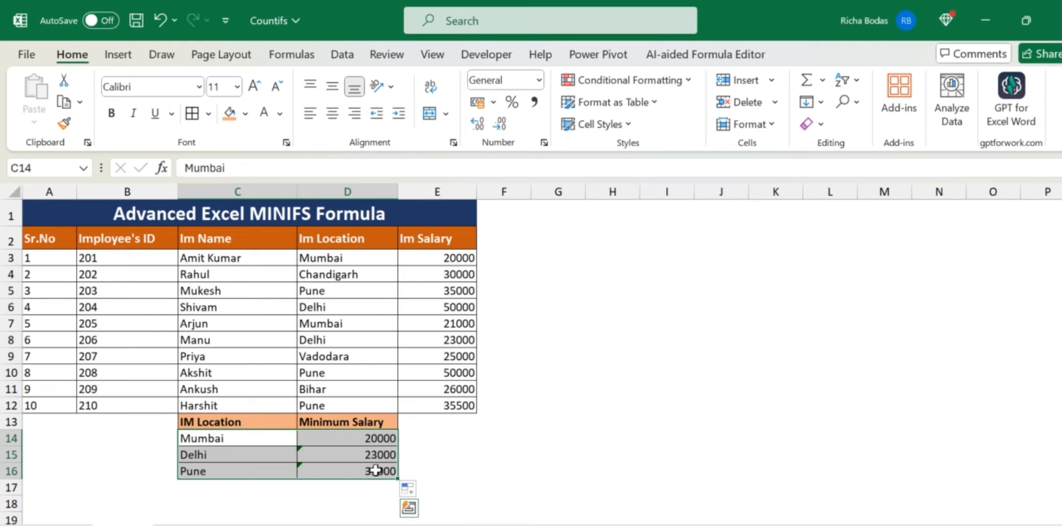
{"action": "left_click", "coordinate": [326, 433]}
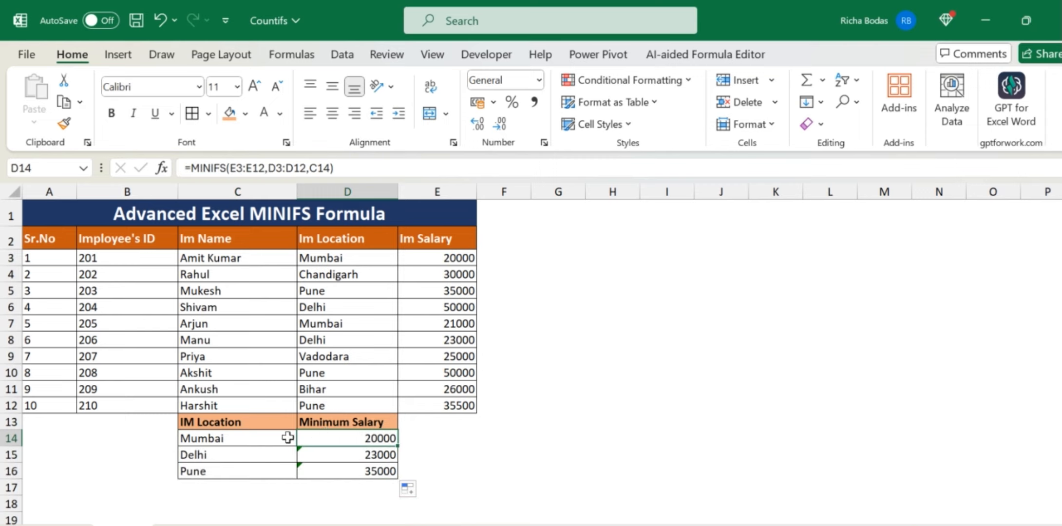
{"action": "left_click_drag", "start_coordinate": [208, 439], "coordinate": [356, 466]}
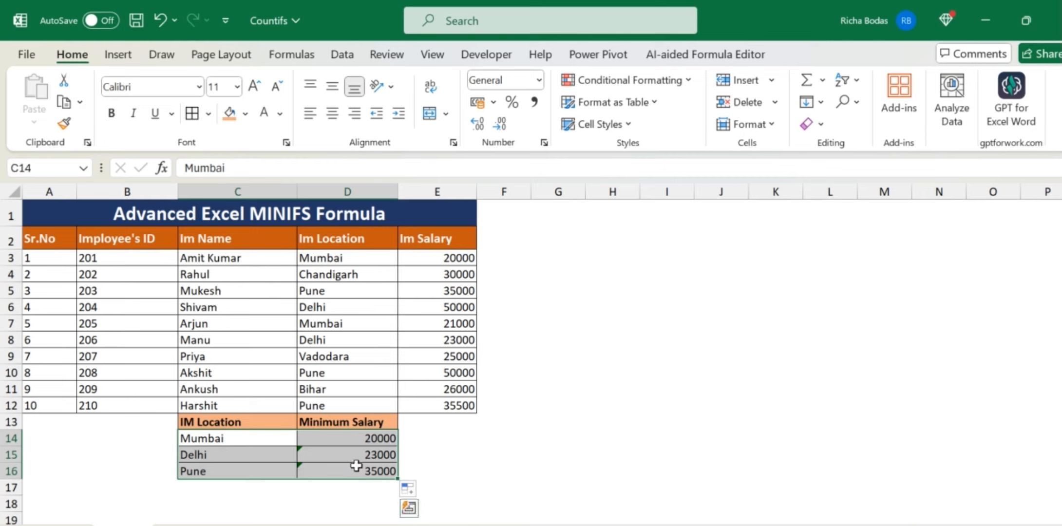
{"action": "left_click", "coordinate": [253, 449]}
Clear the minimum salary formulas from D14:D16.
{"action": "left_click", "coordinate": [333, 438]}
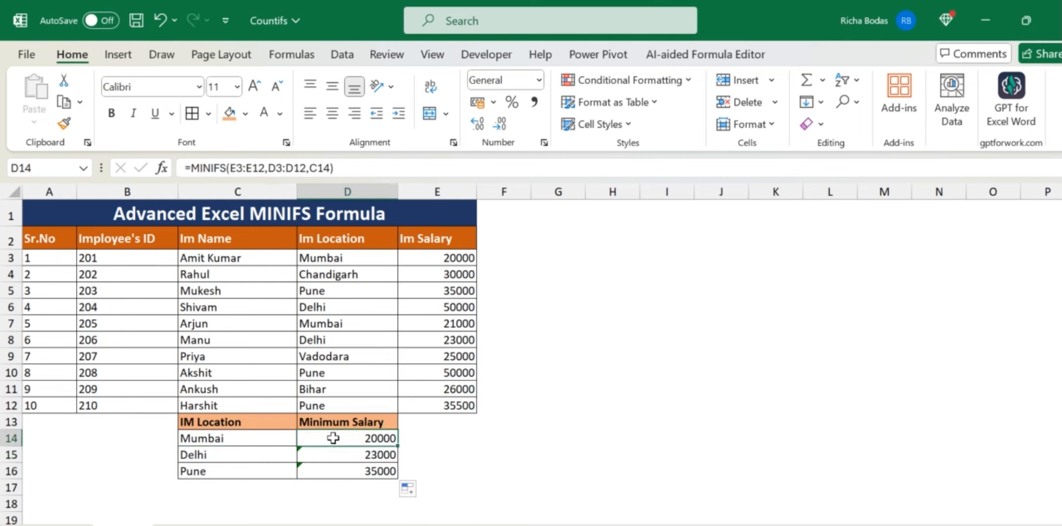
{"action": "key", "text": "shift+Down"}
{"action": "key", "text": "shift+Down"}
{"action": "key", "text": "Delete"}
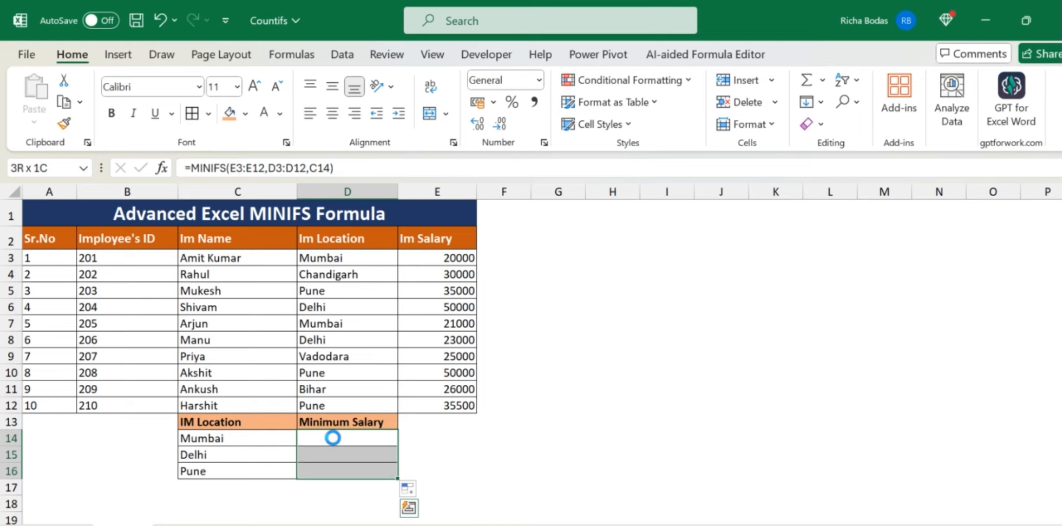
Start a new MINIFS formula in D14 with salary range E3:E12 as the minimum range.
{"action": "left_click", "coordinate": [334, 438]}
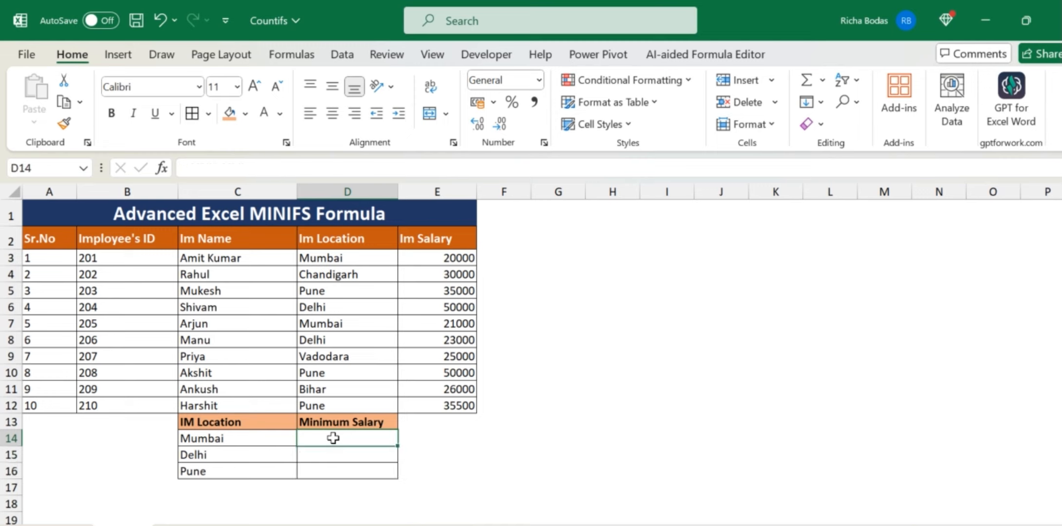
{"action": "type", "text": "="}
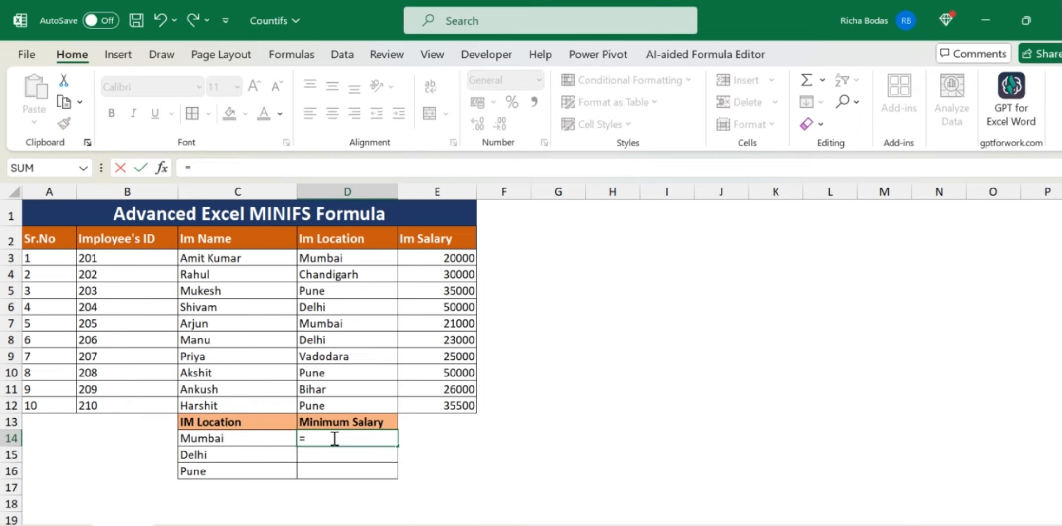
{"action": "type", "text": "min"}
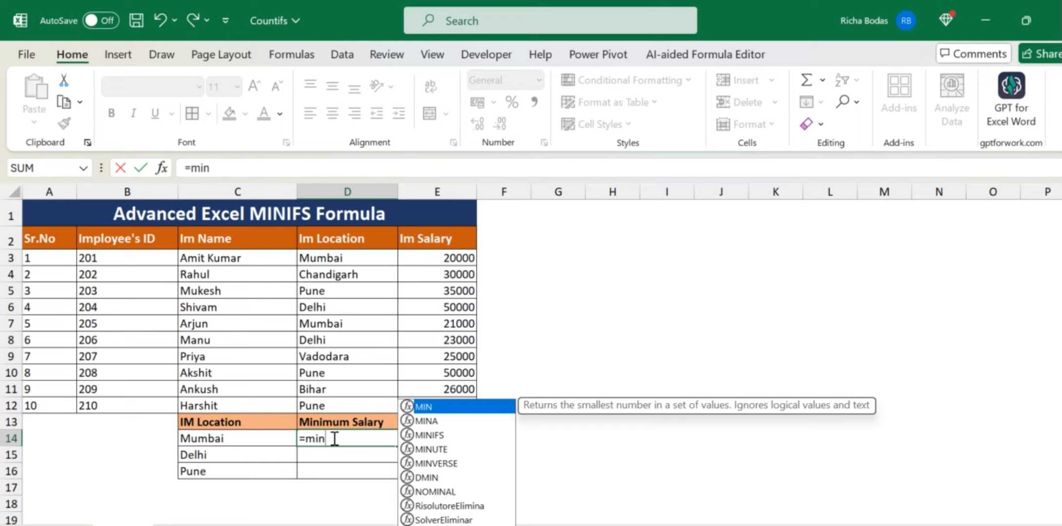
{"action": "type", "text": "i"}
{"action": "key", "text": "Tab"}
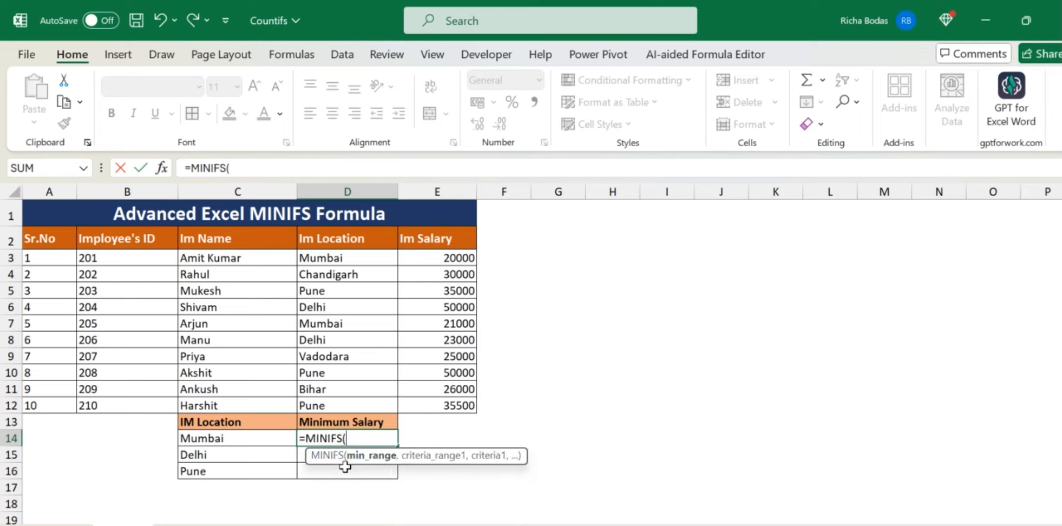
{"action": "left_click_drag", "start_coordinate": [450, 254], "coordinate": [455, 402]}
{"action": "type", "text": ","}
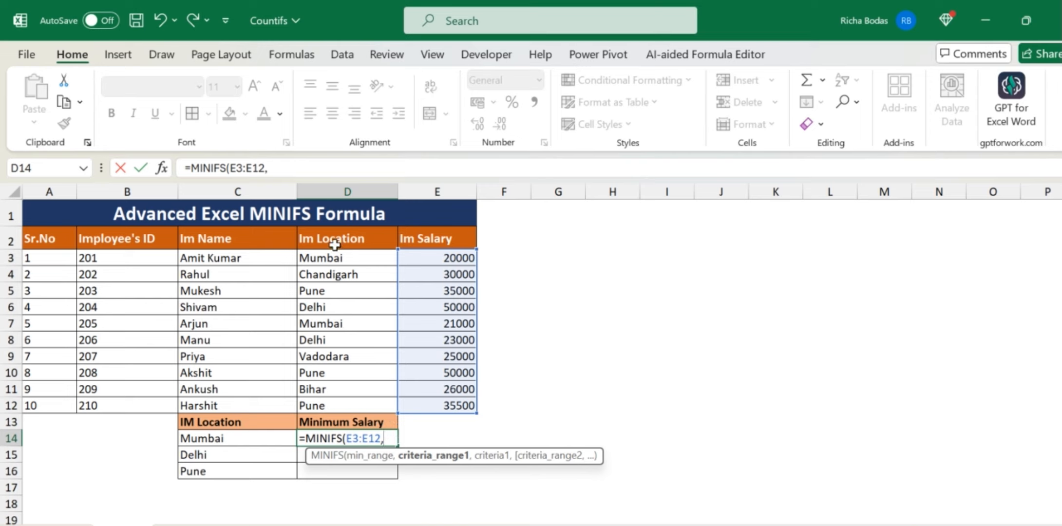
Complete the D14 MINIFS formula with criteria range D3:D12 and the location cells C14:C16 as the criteria.
{"action": "left_click_drag", "start_coordinate": [334, 258], "coordinate": [354, 407]}
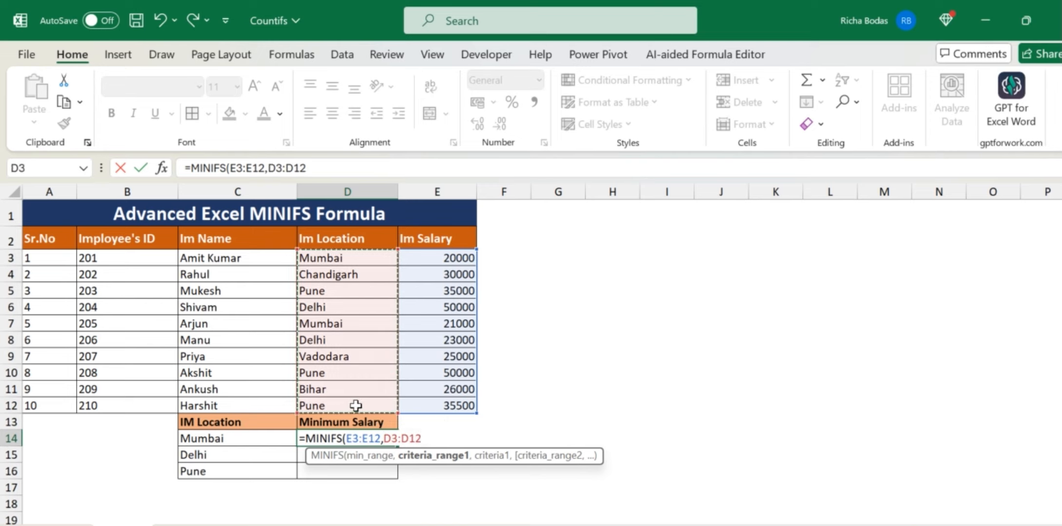
{"action": "type", "text": ","}
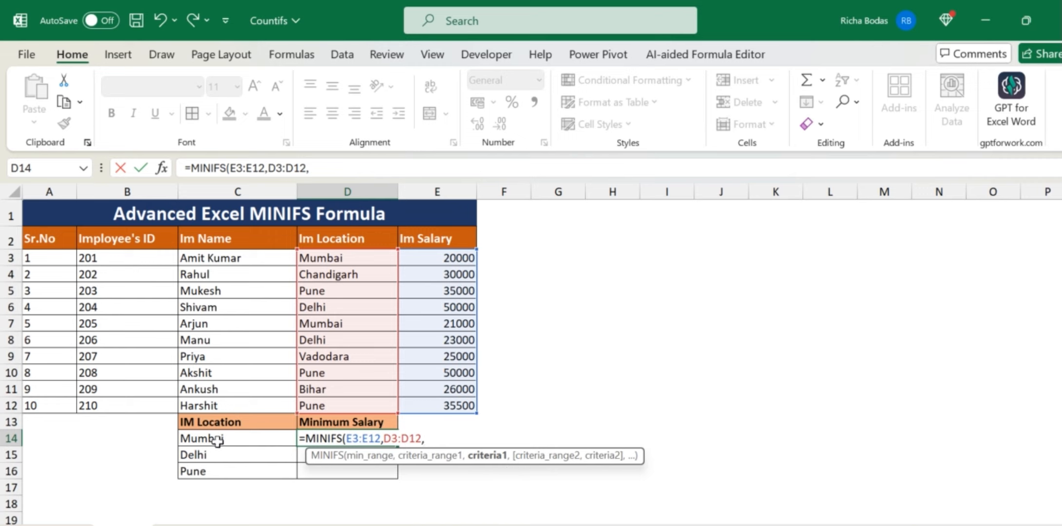
{"action": "left_click_drag", "start_coordinate": [221, 441], "coordinate": [229, 471]}
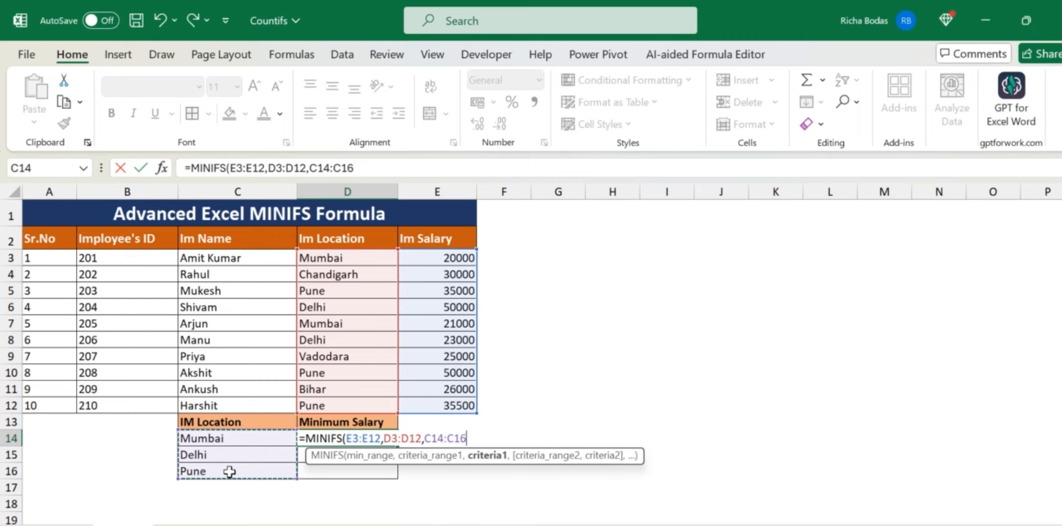
{"action": "type", "text": ")"}
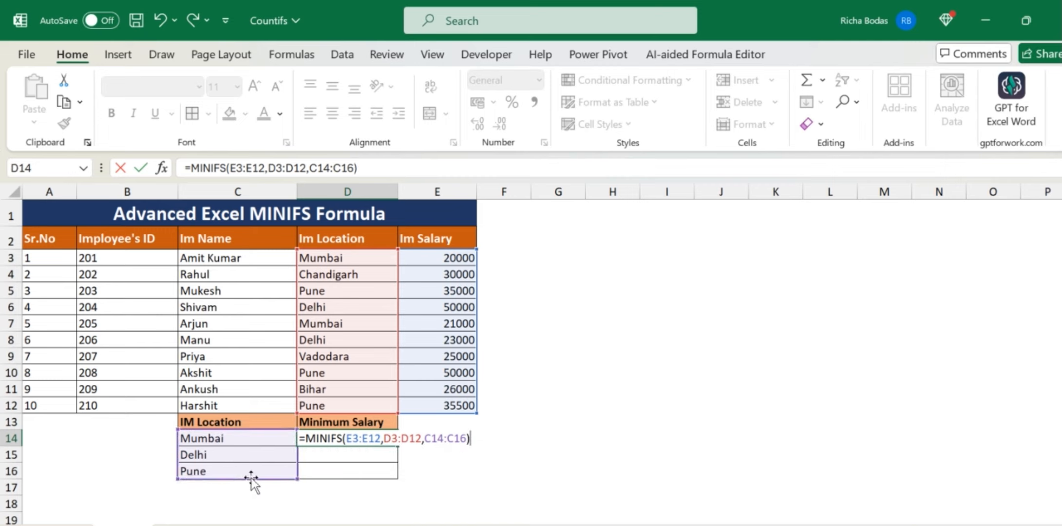
{"action": "key", "text": "Return"}
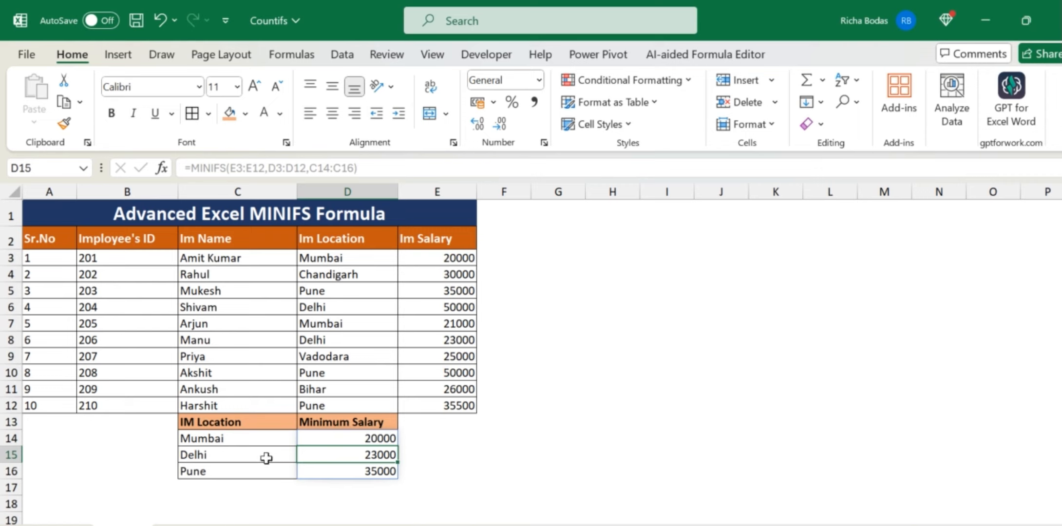
Change the Mumbai salary in E3 to 25000 and check the other Mumbai entry in row 7.
{"action": "left_click", "coordinate": [427, 253]}
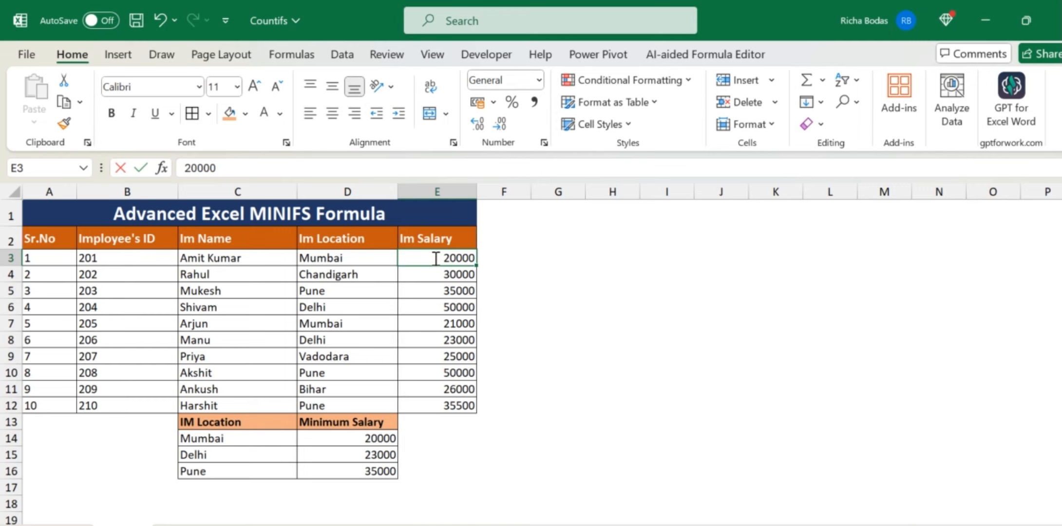
{"action": "type", "text": "250000"}
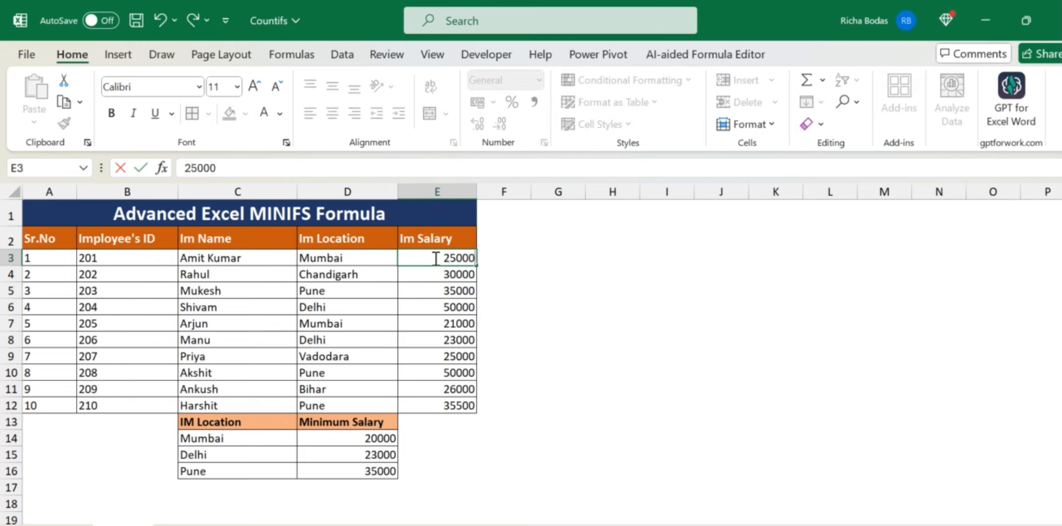
{"action": "key", "text": "BackSpace"}
{"action": "key", "text": "Return"}
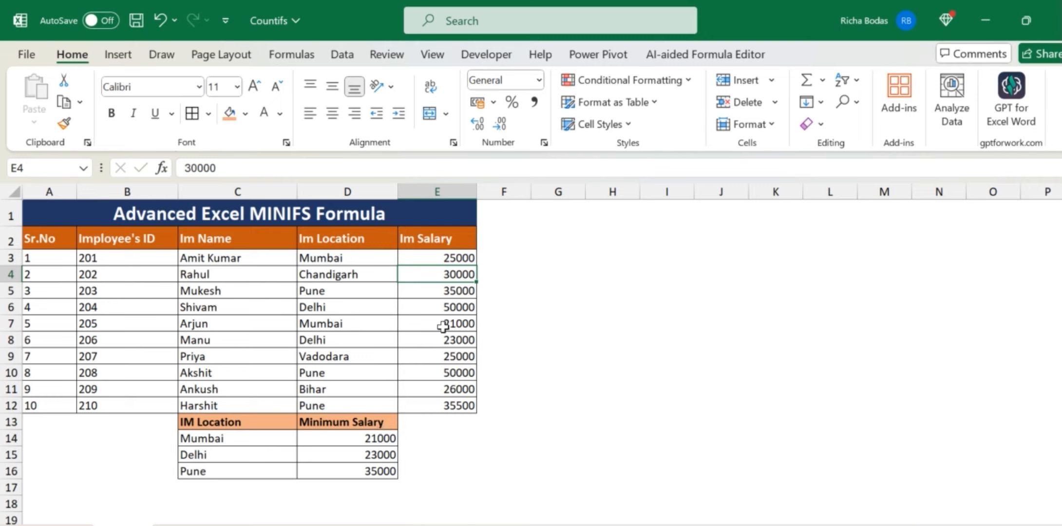
{"action": "left_click_drag", "start_coordinate": [352, 327], "coordinate": [426, 325]}
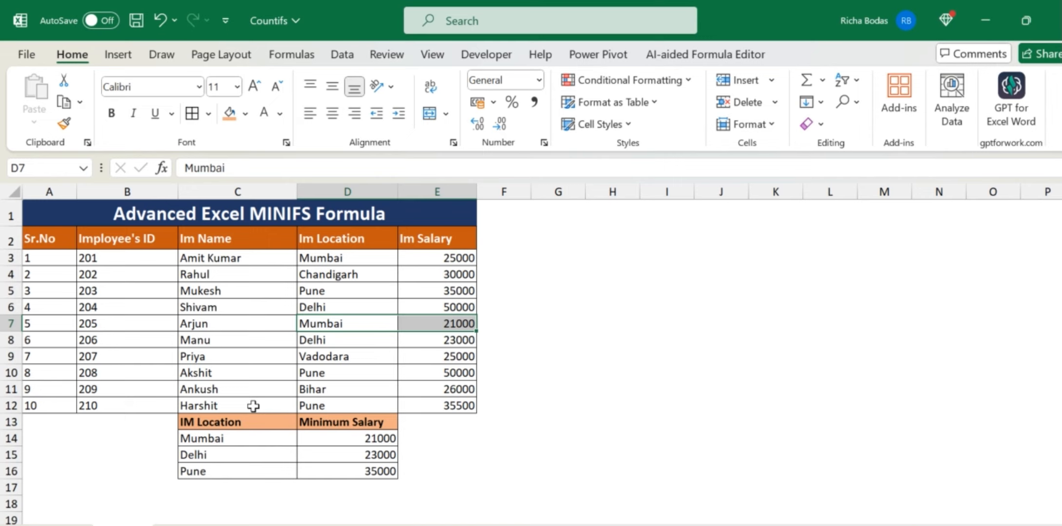
{"action": "left_click", "coordinate": [236, 372]}
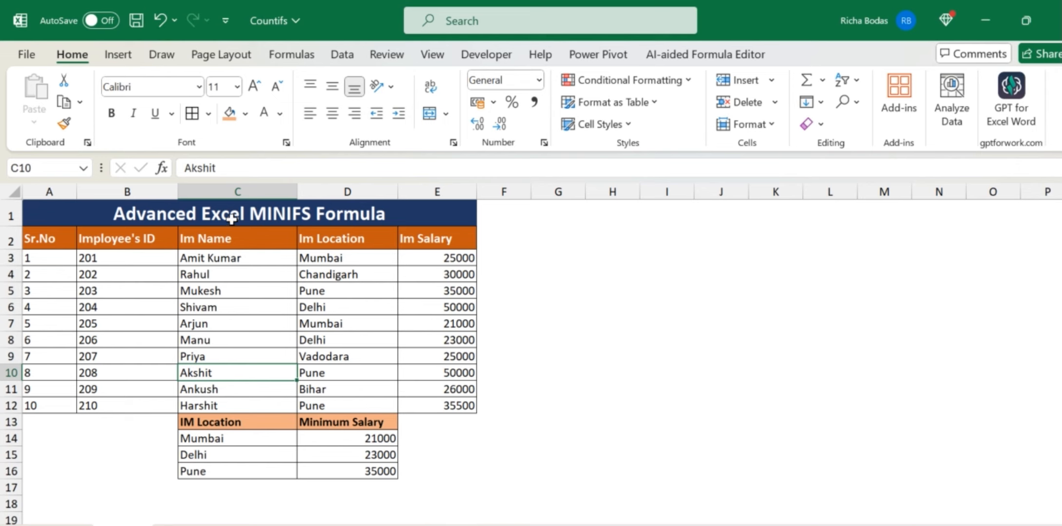
{"action": "left_click_drag", "start_coordinate": [232, 217], "coordinate": [307, 385]}
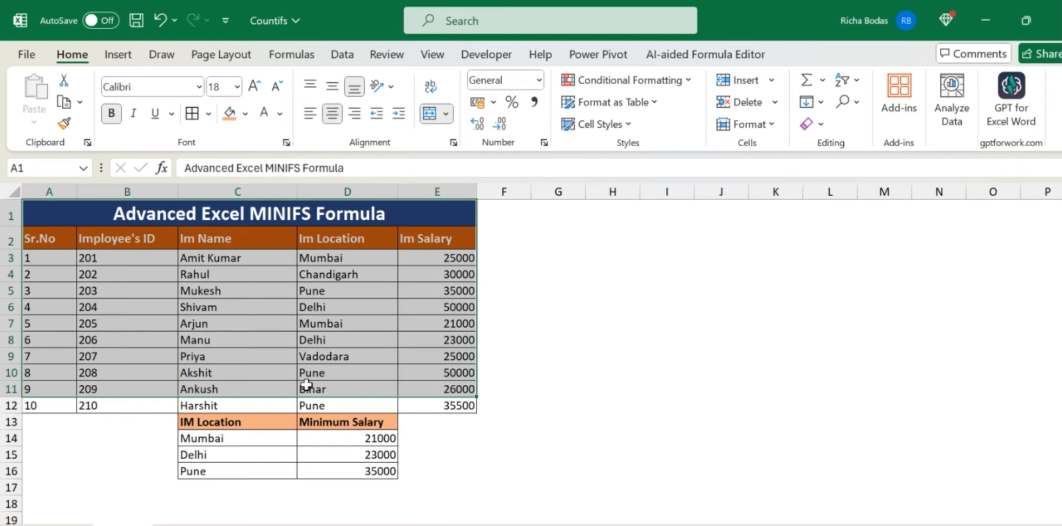
{"action": "left_click", "coordinate": [250, 358]}
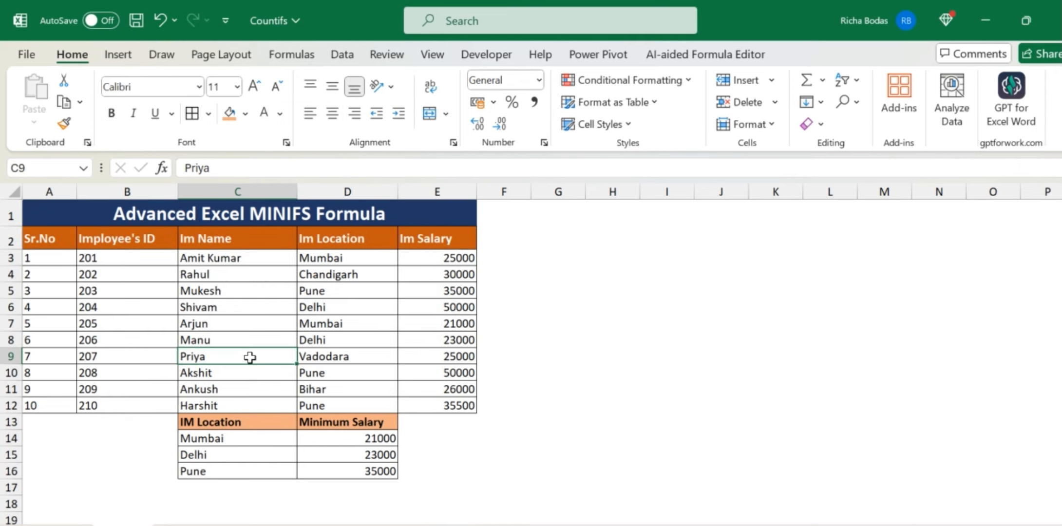